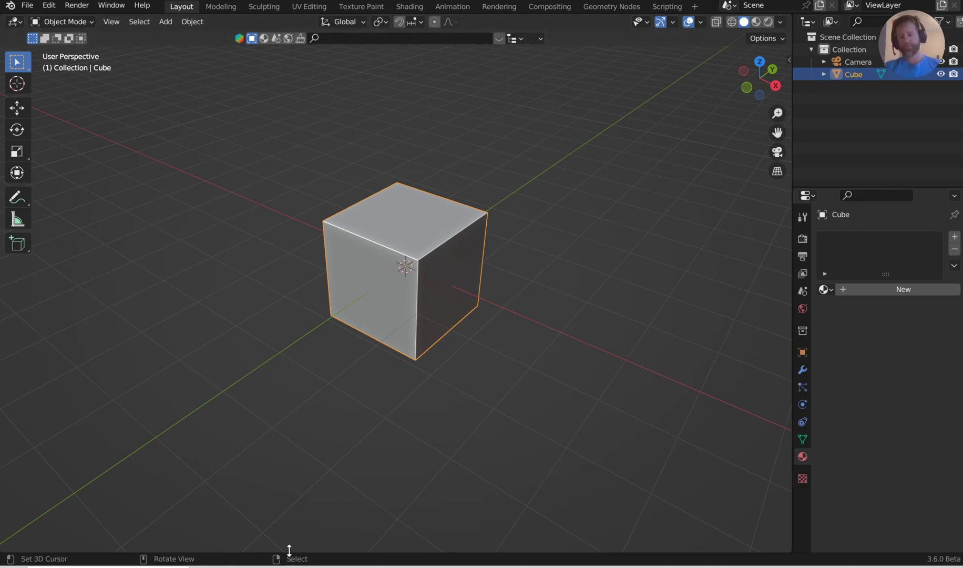
- Split the 3D viewport horizontally into top and bottom areas
right_click(384, 553)
left_click(385, 555)
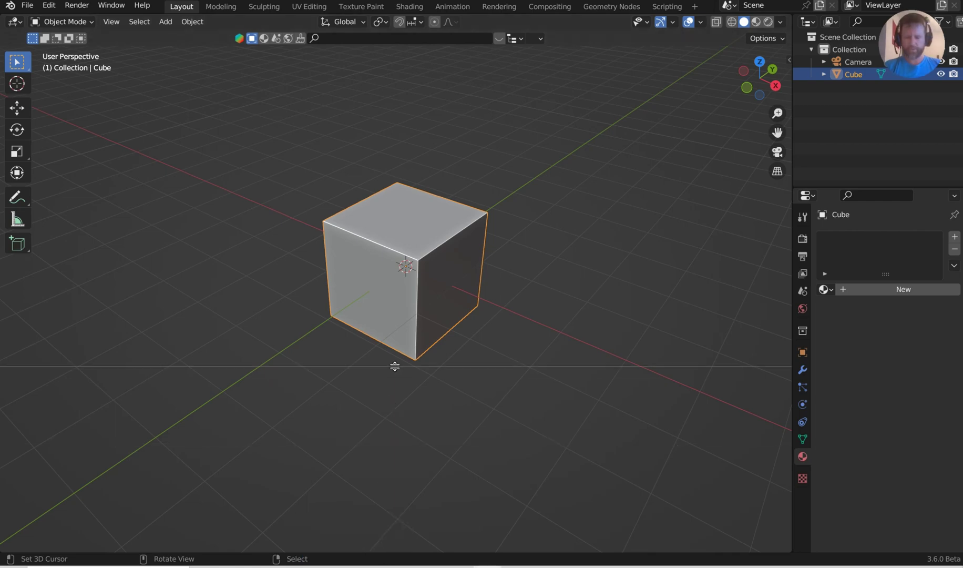
left_click(393, 366)
left_click(268, 451)
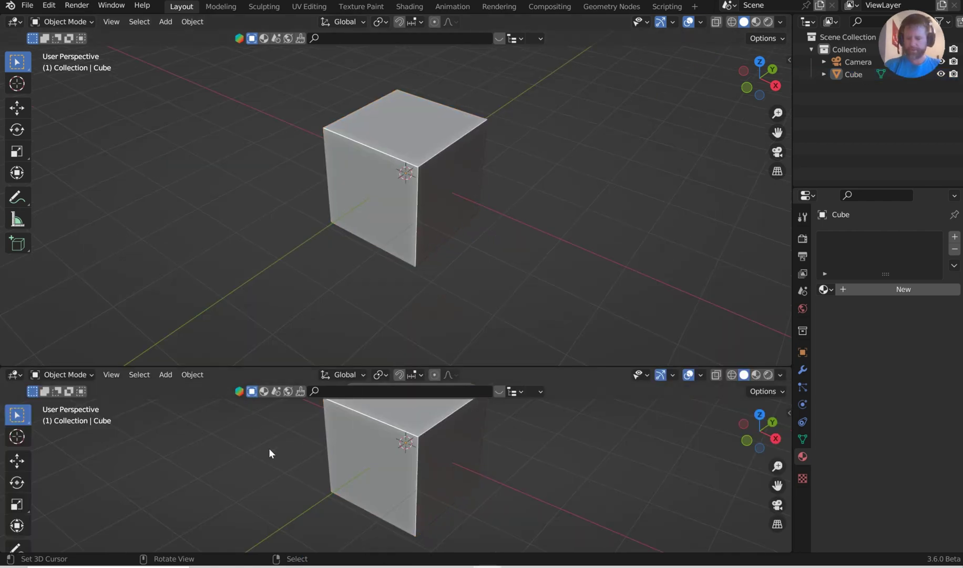
- Turn the lower area into a taller Asset Browser and bring up its library list
key("shift")
key("shift+F1")
key("shift+F1")
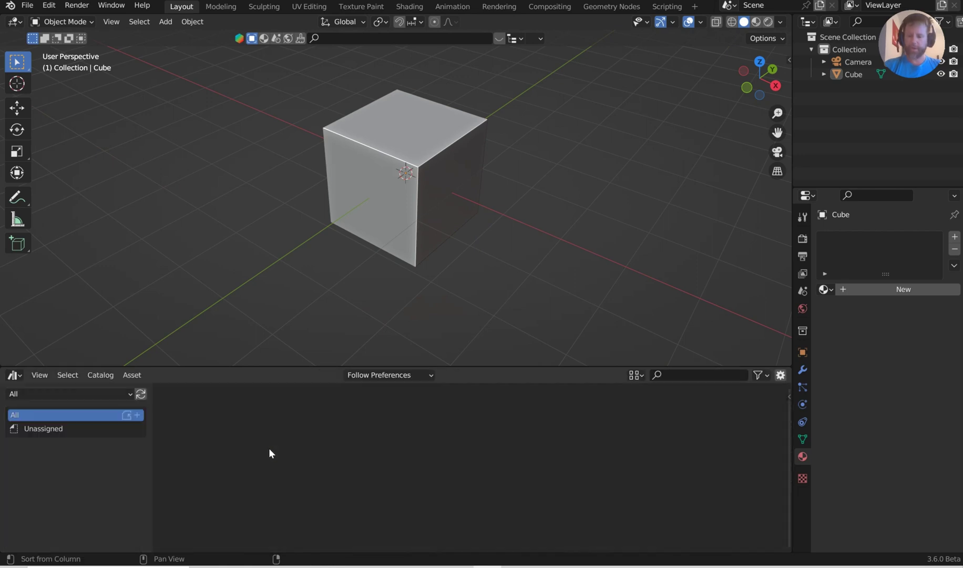
left_click_drag(307, 367, 340, 328)
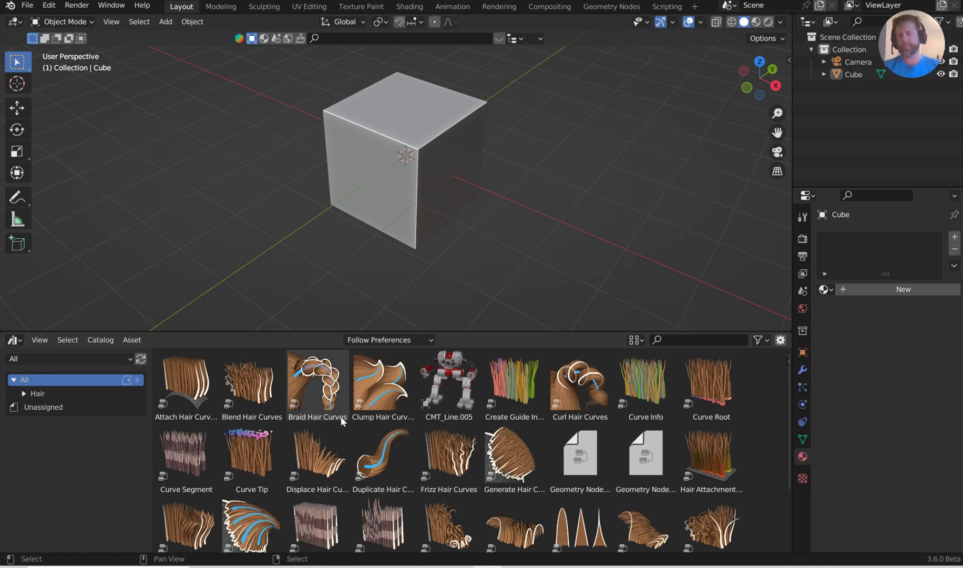
left_click(251, 383)
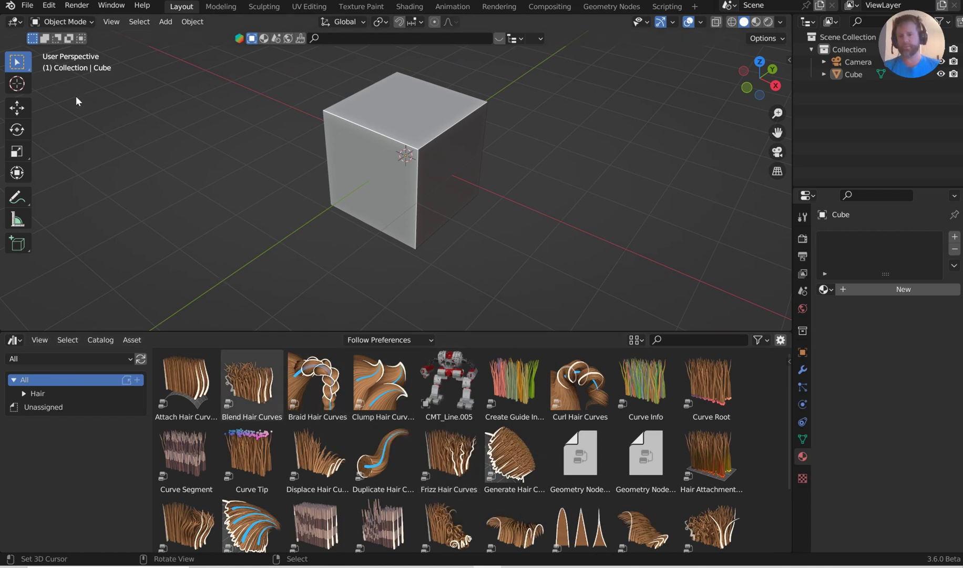
left_click(22, 362)
- Show the Current File assets, then go to Preferences' File Paths section
left_click(49, 394)
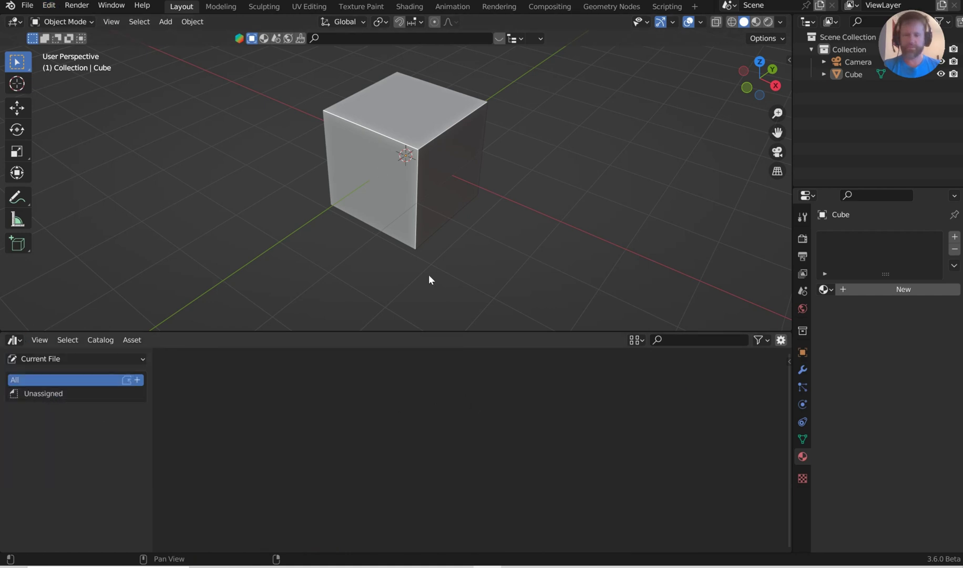
left_click(49, 5)
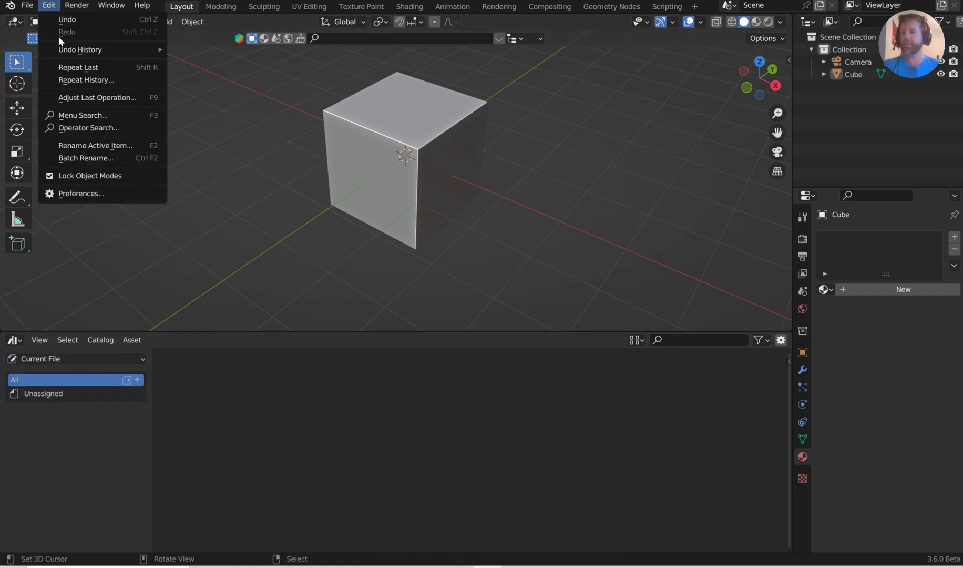
left_click(84, 195)
scroll(308, 278, "down", 1)
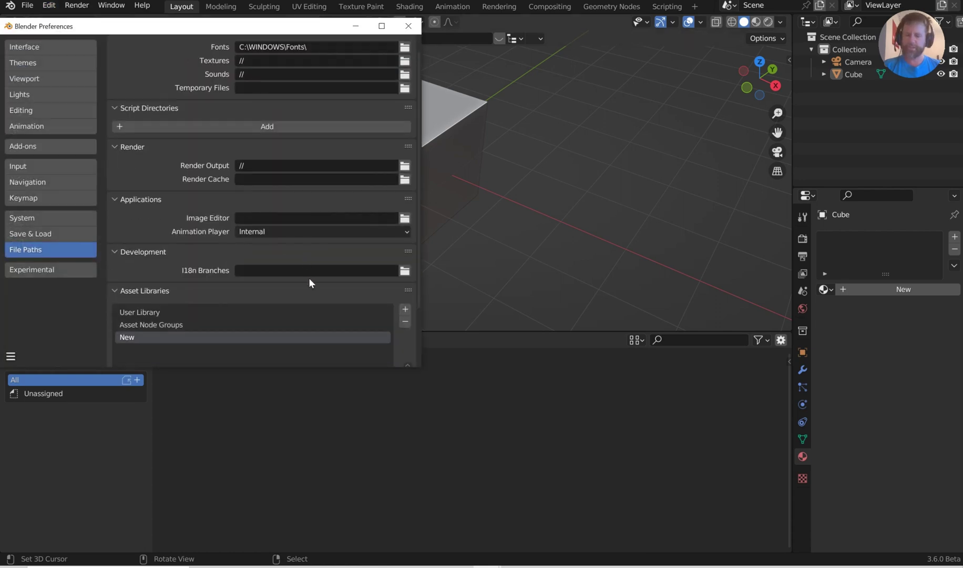
scroll(308, 278, "down", 3)
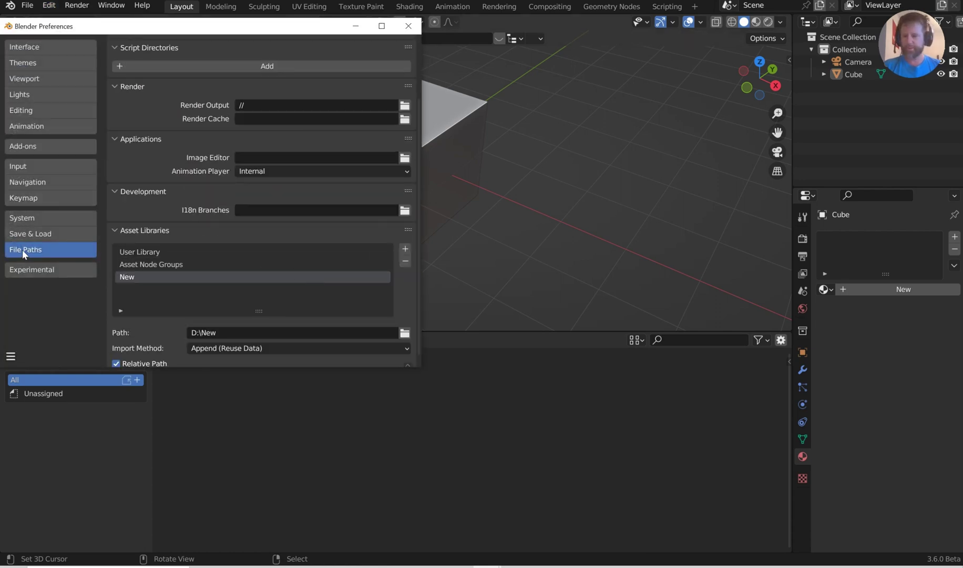
- Add an asset library pointing to a new empty D:\sakdfhasfd folder
left_click(405, 248)
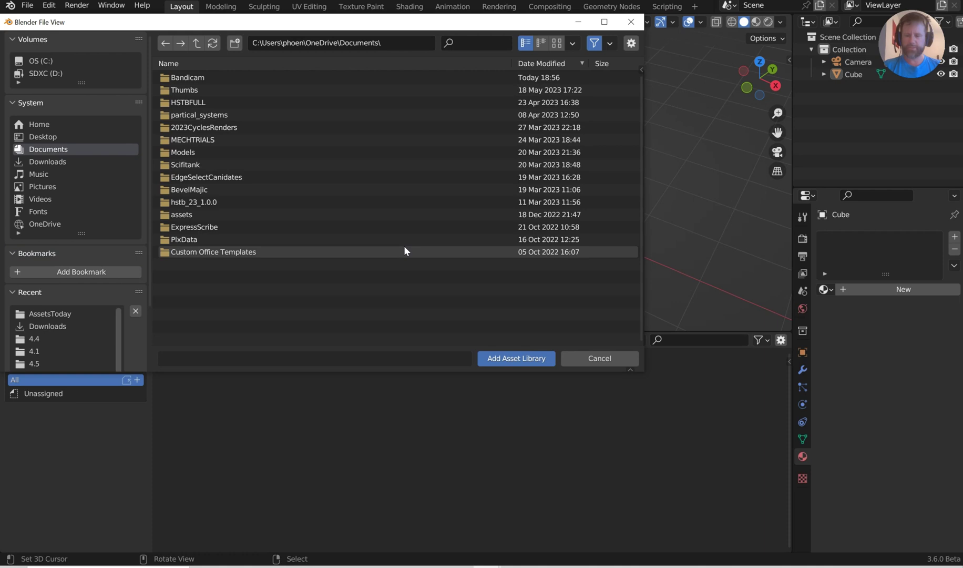
left_click(84, 72)
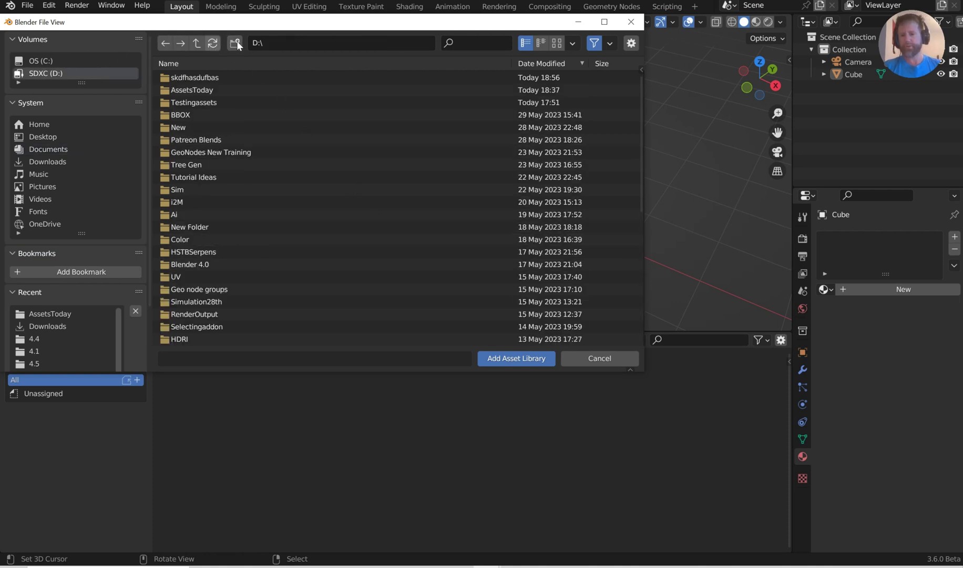
left_click(240, 42)
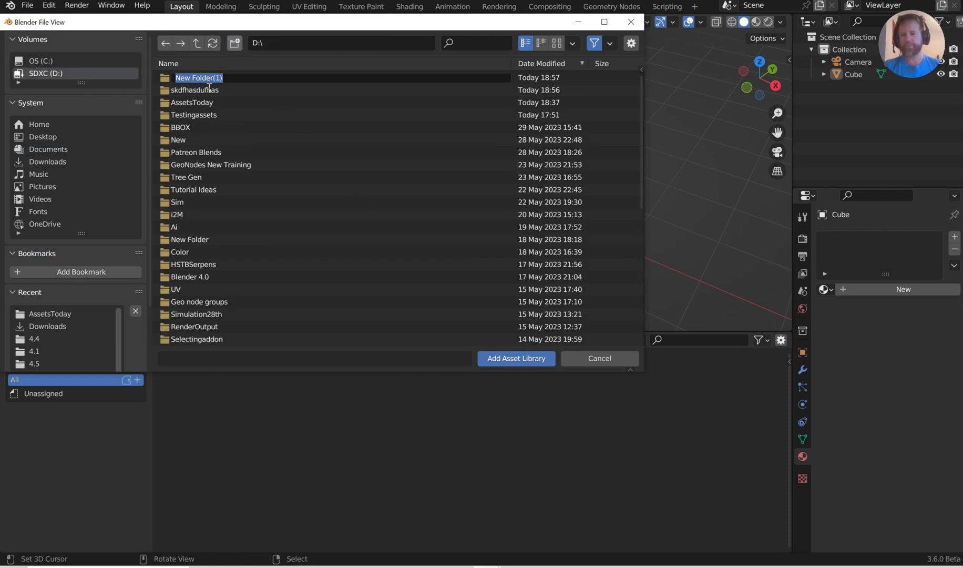
type("sakdfhasfd")
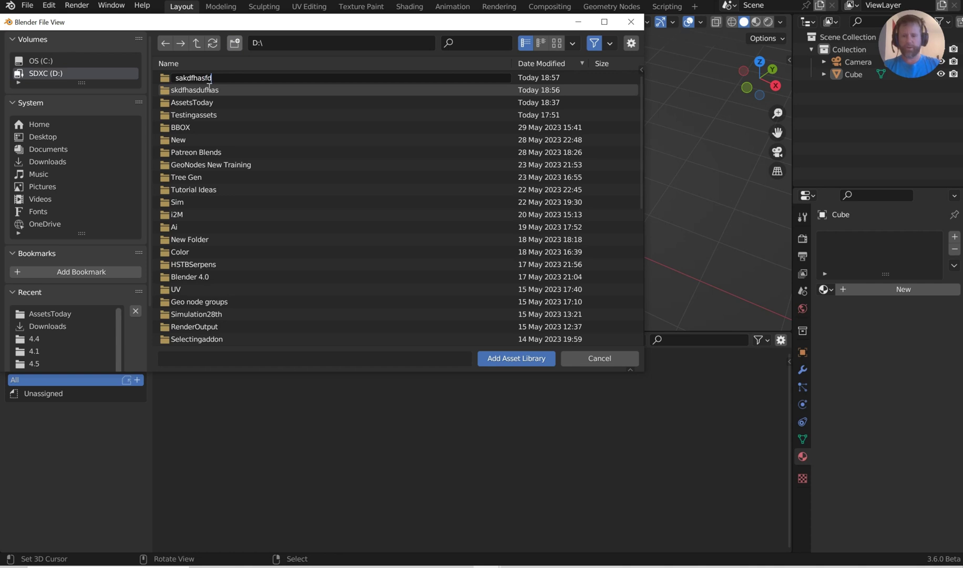
left_click(208, 77)
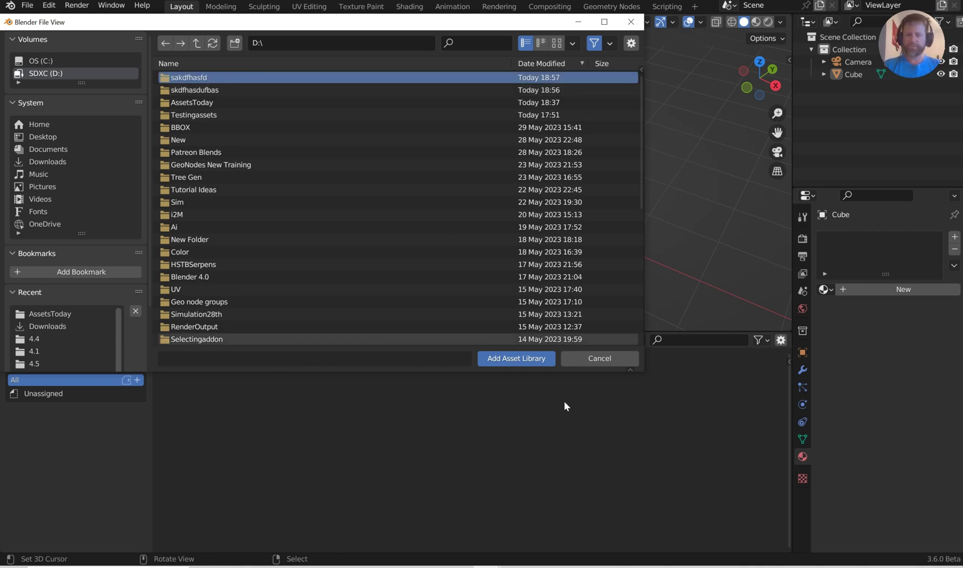
left_click(522, 359)
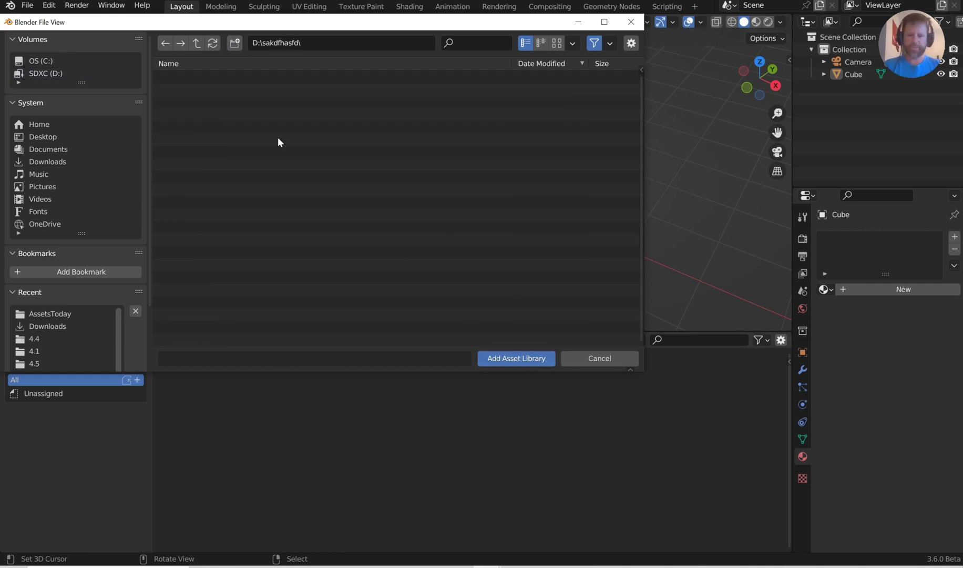
left_click(517, 360)
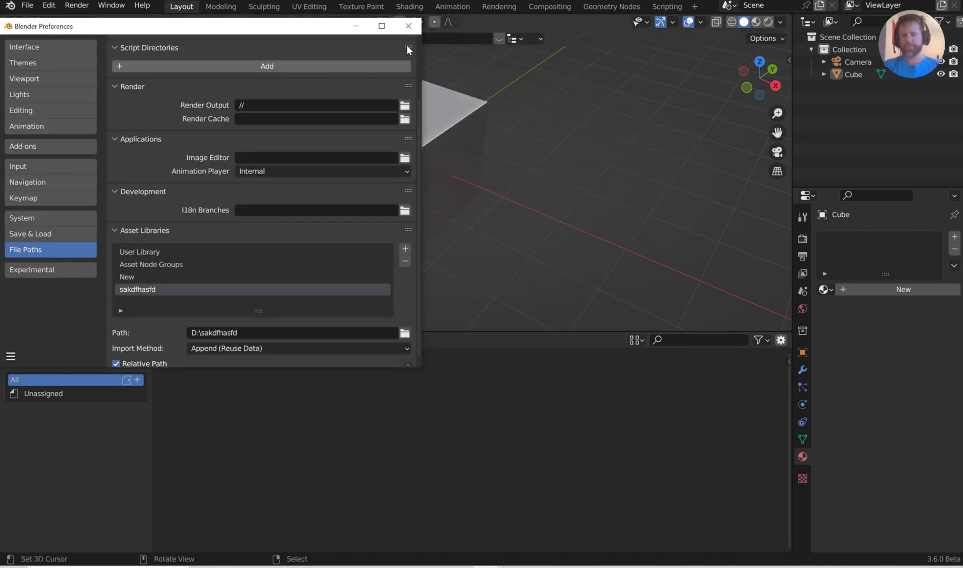
- Give the cube a new material with a blue base colour
left_click(408, 26)
left_click(411, 149)
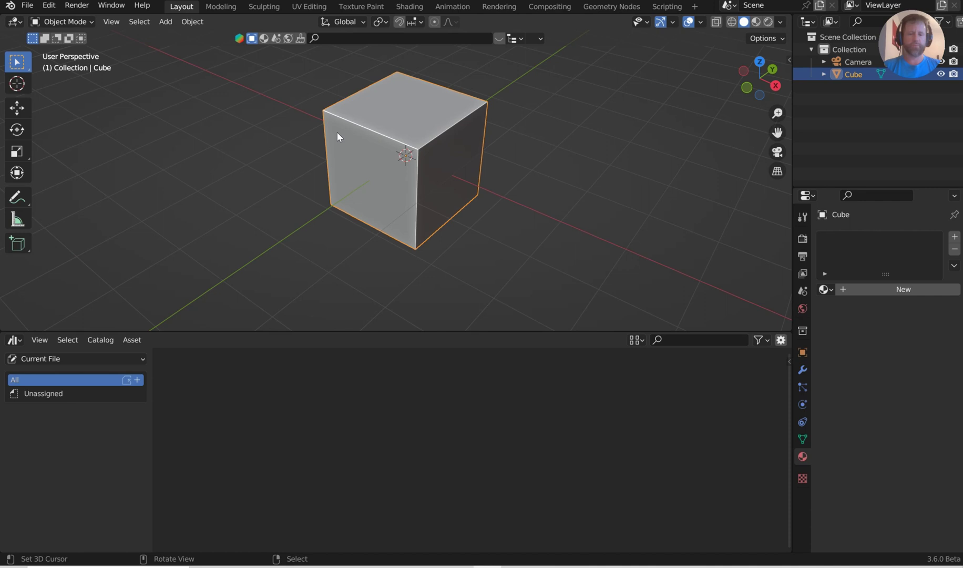
middle_click_drag(363, 136, 364, 144, "shift")
left_click(889, 289)
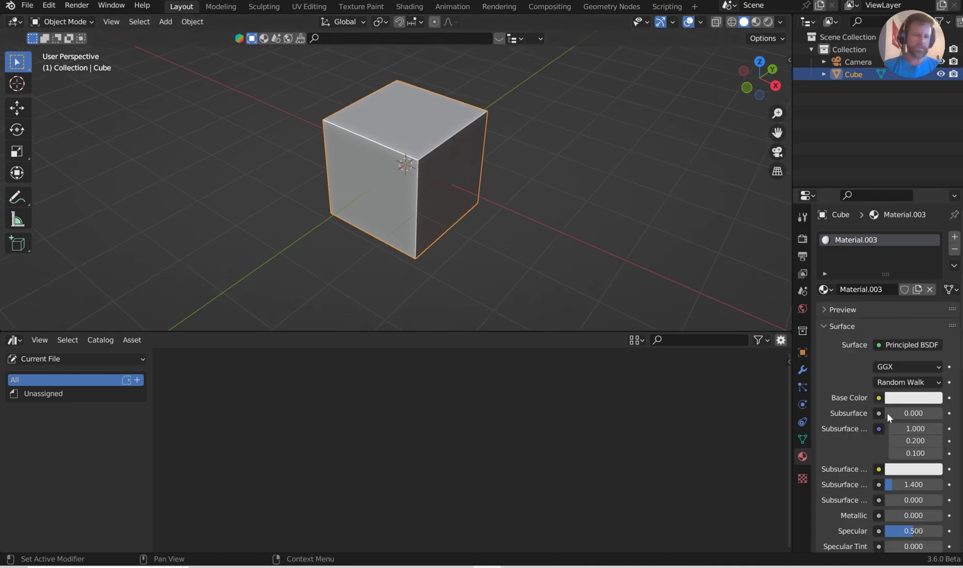
left_click(902, 399)
left_click(913, 233)
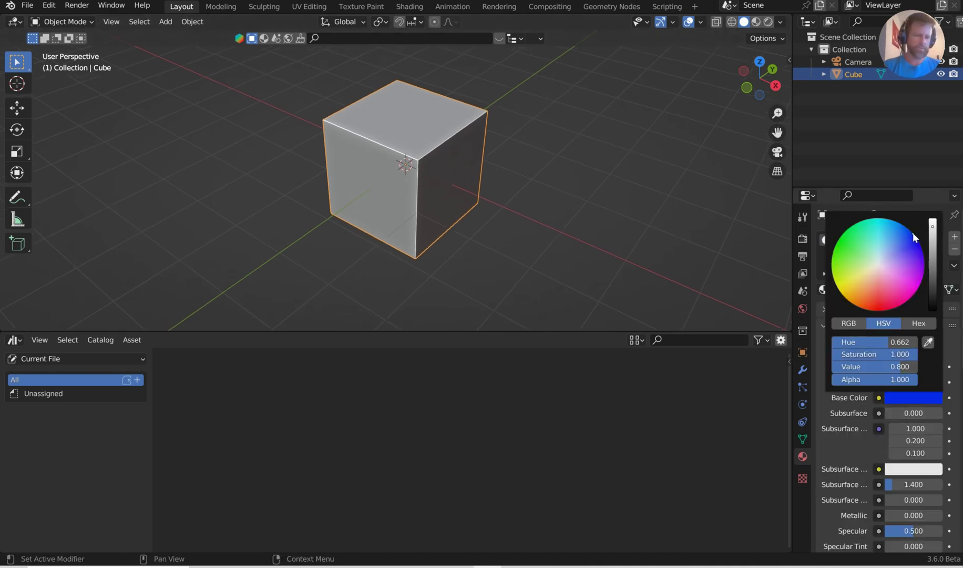
- Switch to Material Preview shading and mark the Cube as an asset
left_click(757, 22)
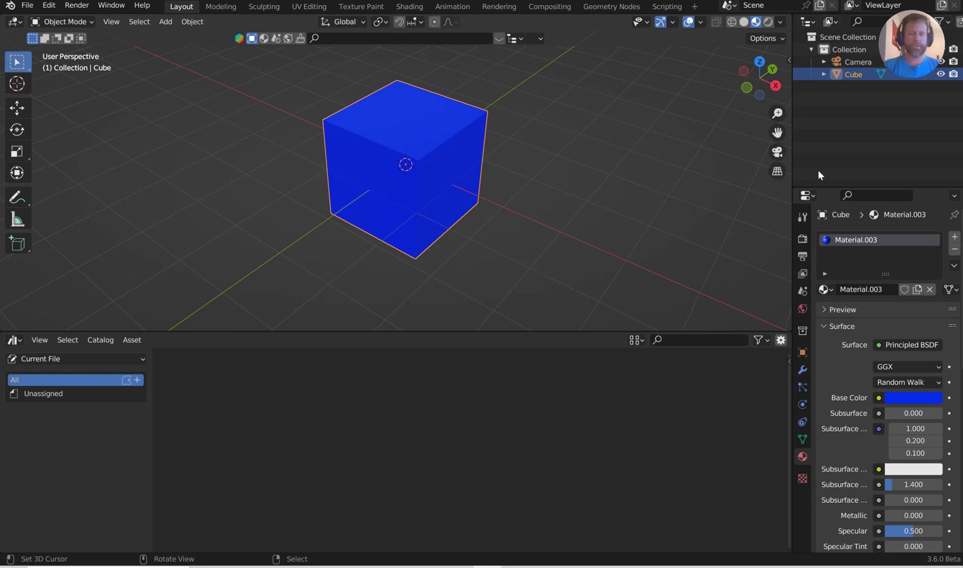
right_click(847, 75)
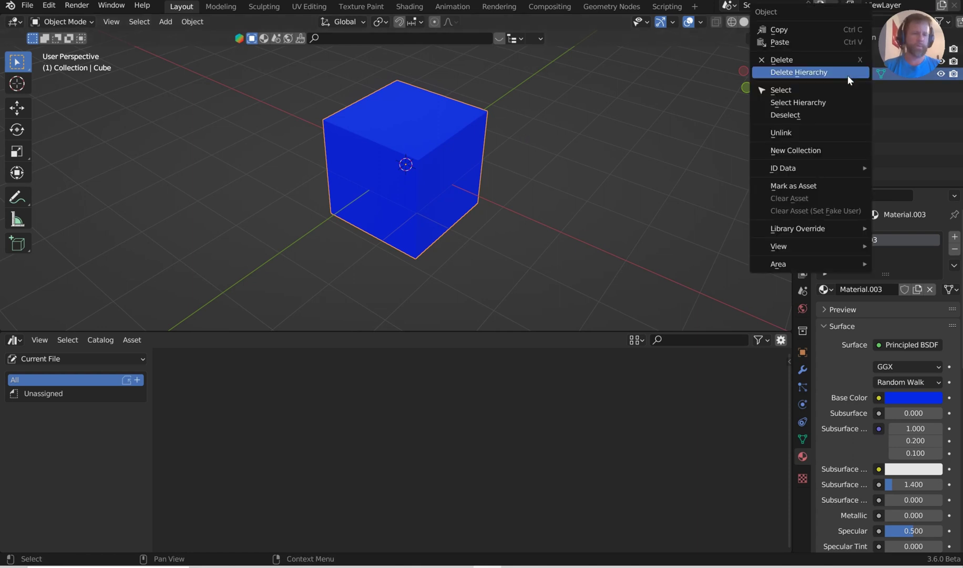
left_click(814, 187)
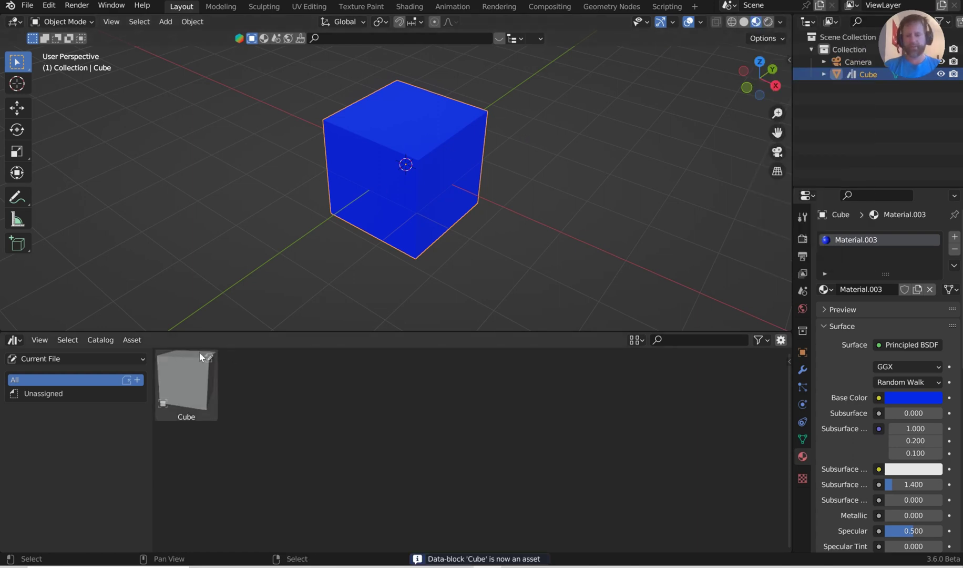
- Mark Material.003 as an asset and set thumbnails to Medium after trying Large
right_click(847, 240)
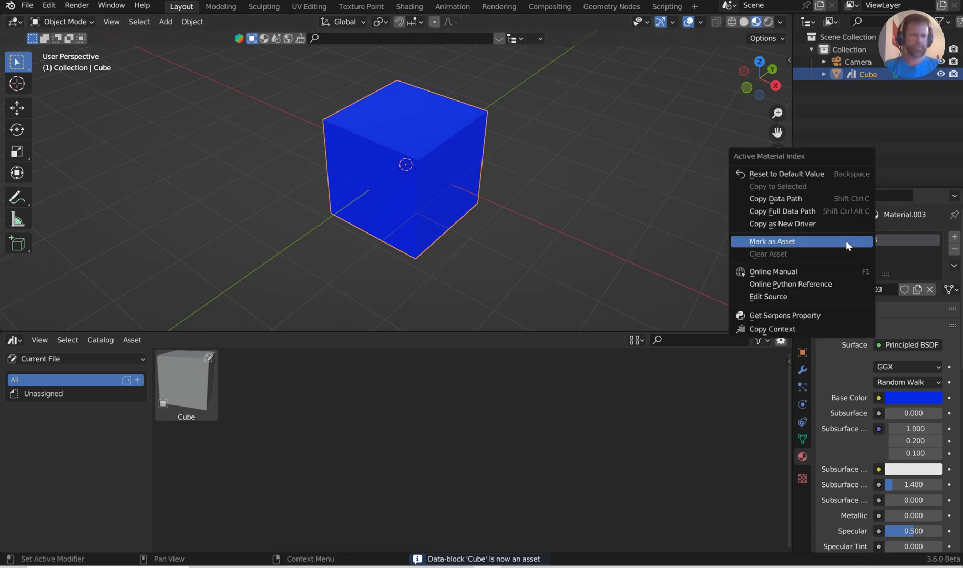
left_click(843, 240)
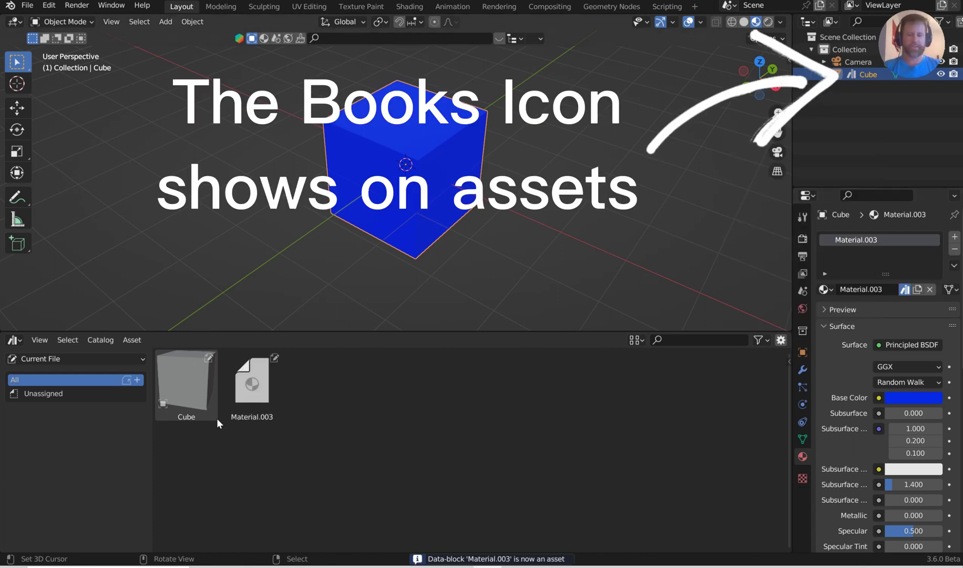
left_click(639, 340)
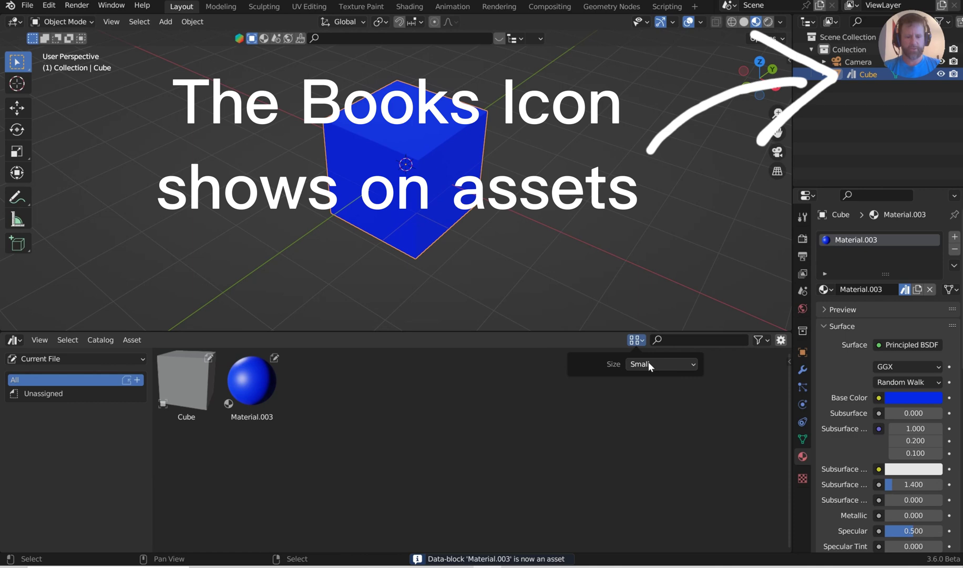
left_click(649, 363)
left_click(657, 418)
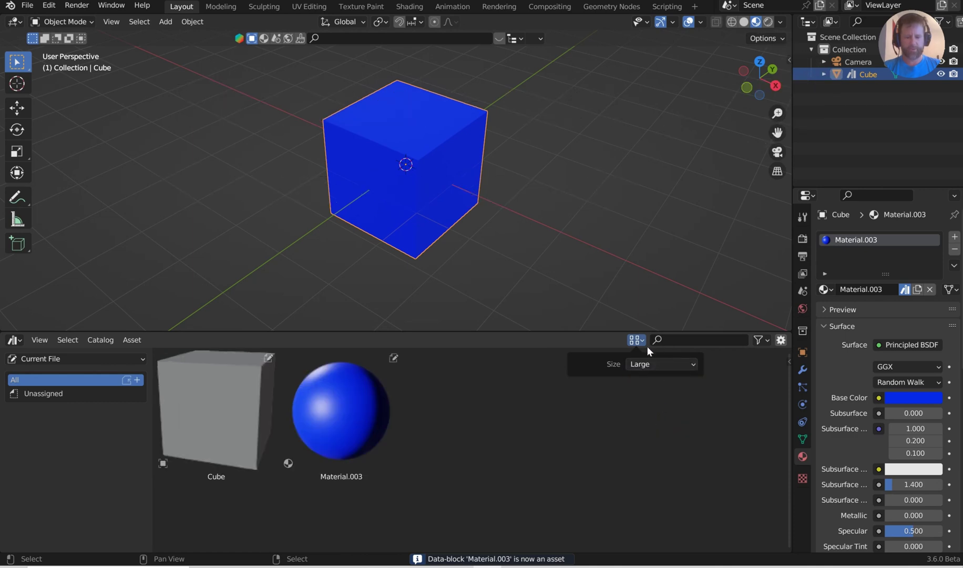
left_click(651, 364)
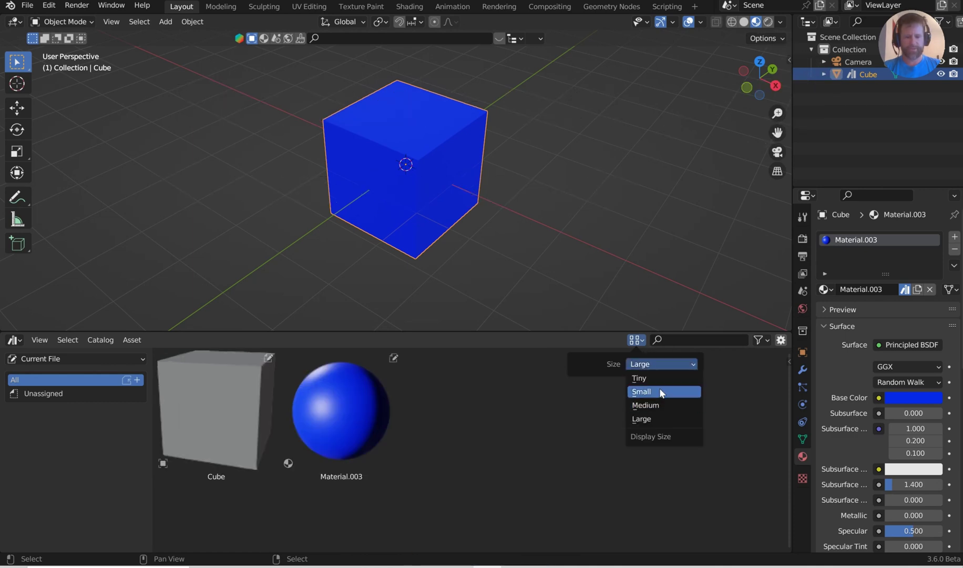
left_click(662, 404)
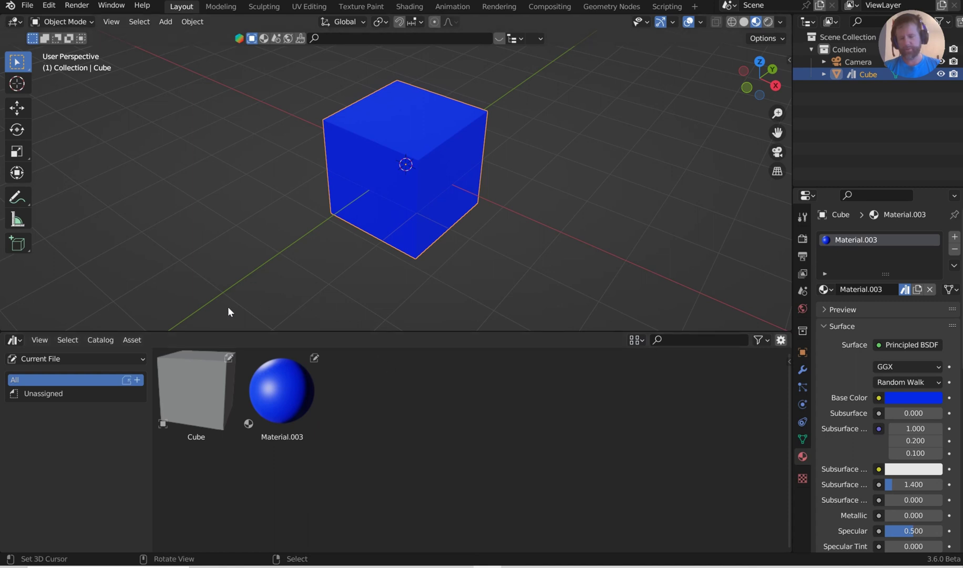
- Add a new asset catalog and name it 'New'
left_click_drag(121, 333, 125, 353)
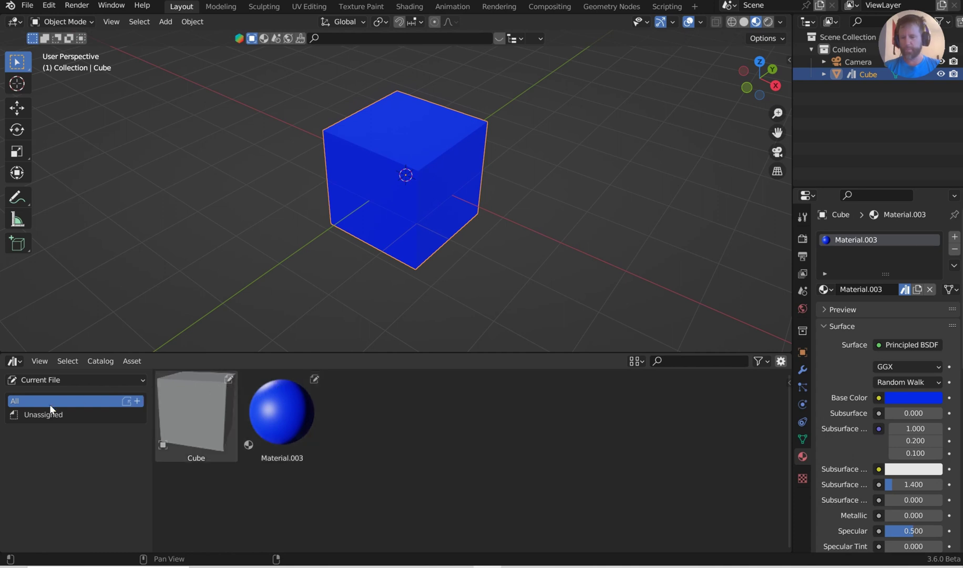
left_click(139, 402)
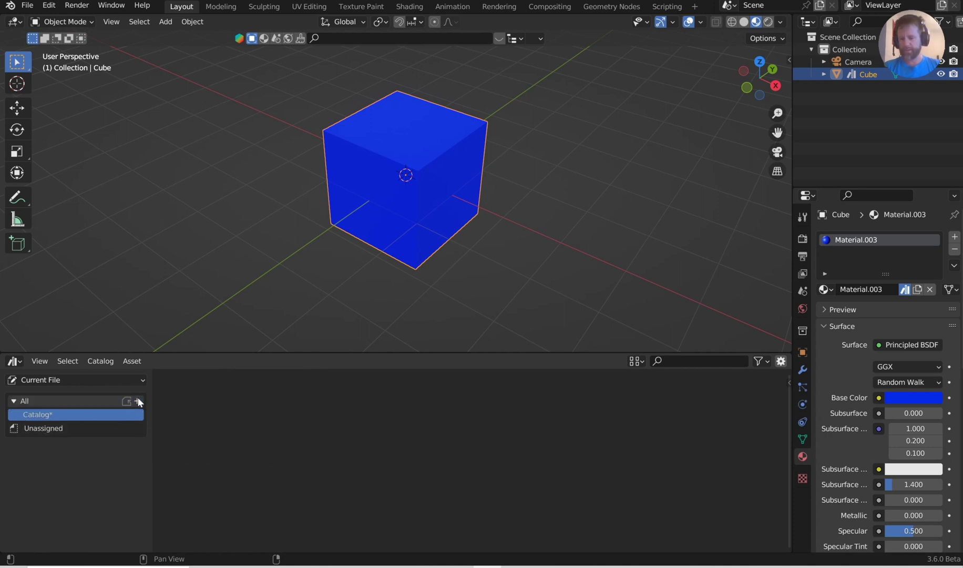
double_click(43, 414)
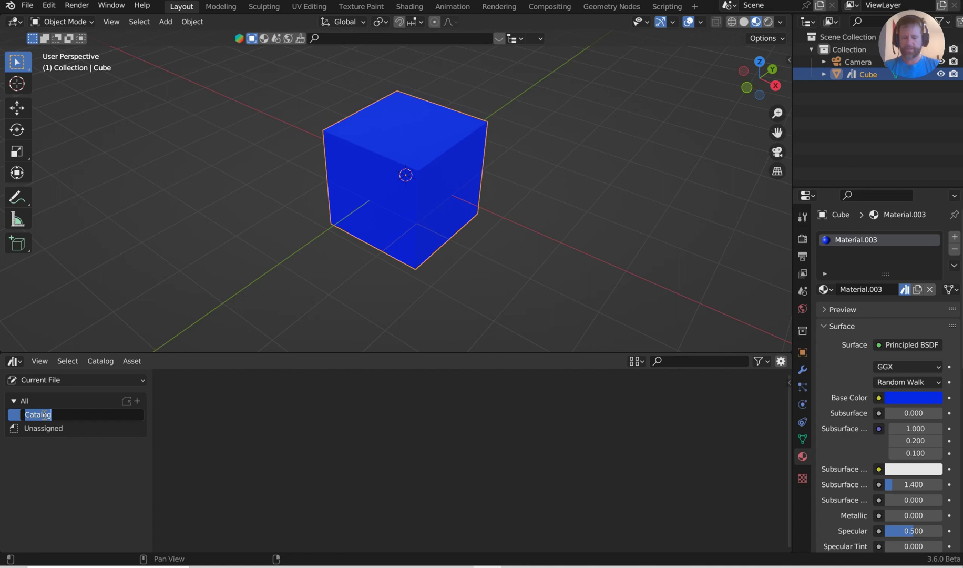
type("New")
key("Return")
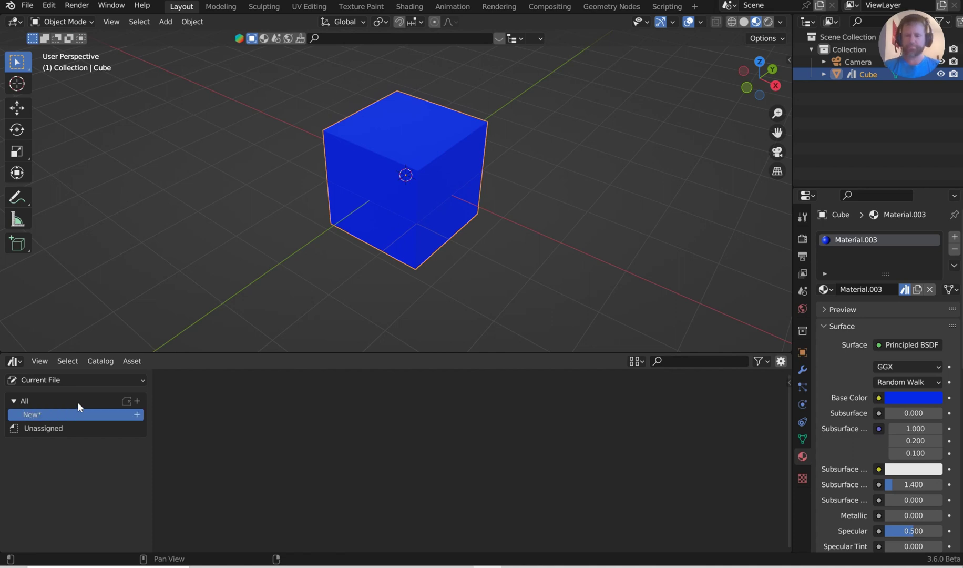
- Move the Cube asset into the New catalog and confirm it's filed there
left_click(67, 401)
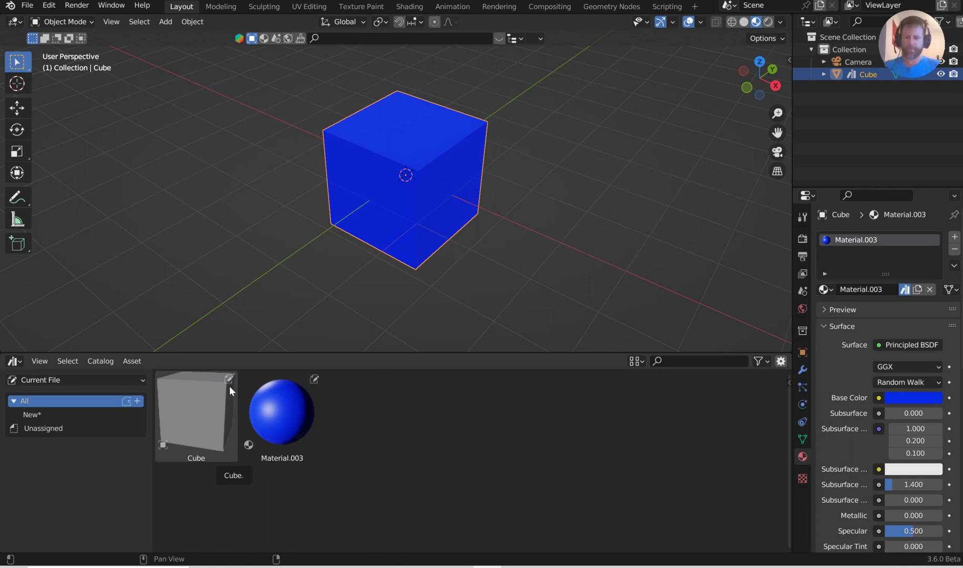
left_click_drag(230, 384, 38, 412)
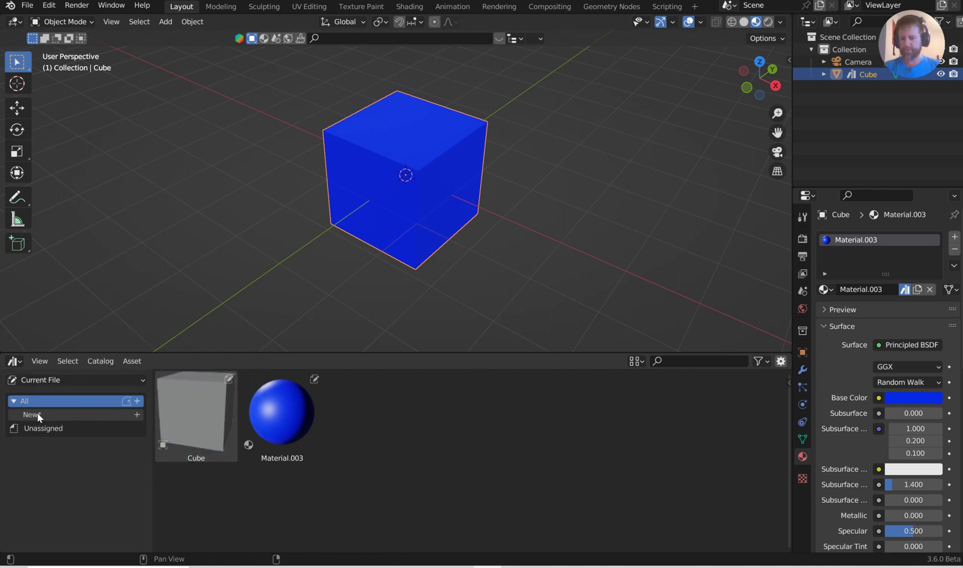
left_click(38, 414)
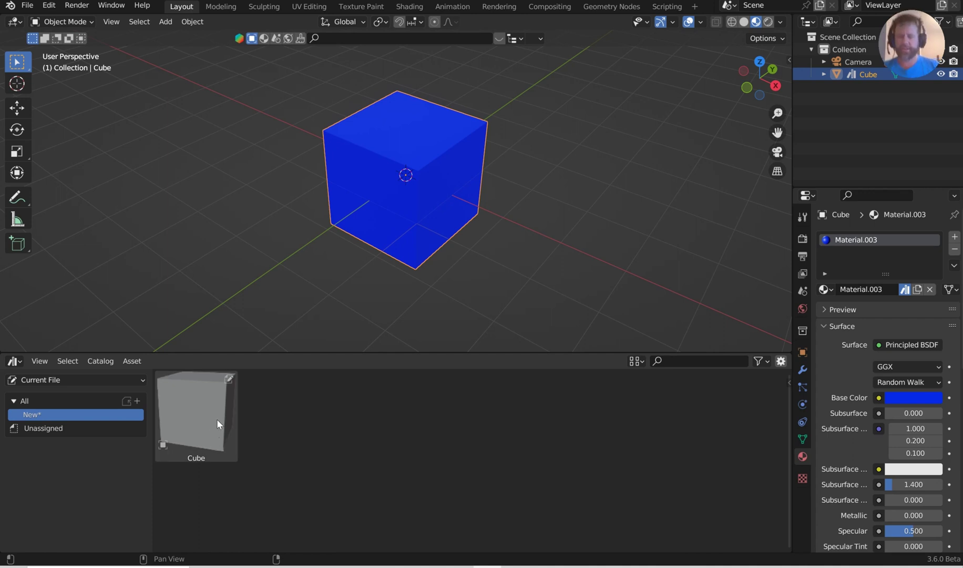
left_click(89, 398)
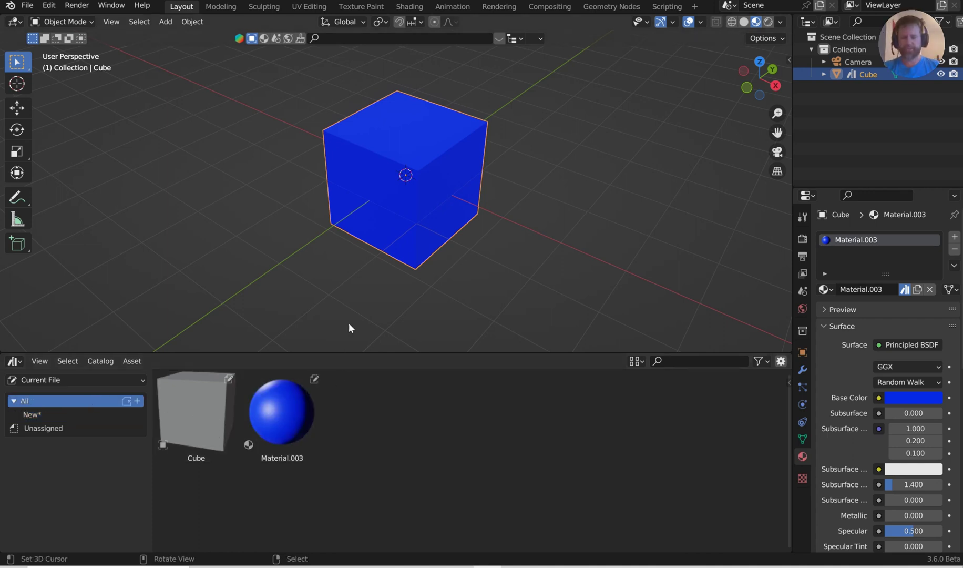
- Start Save As and browse to the D:\sakdfhasfd folder
left_click(26, 5)
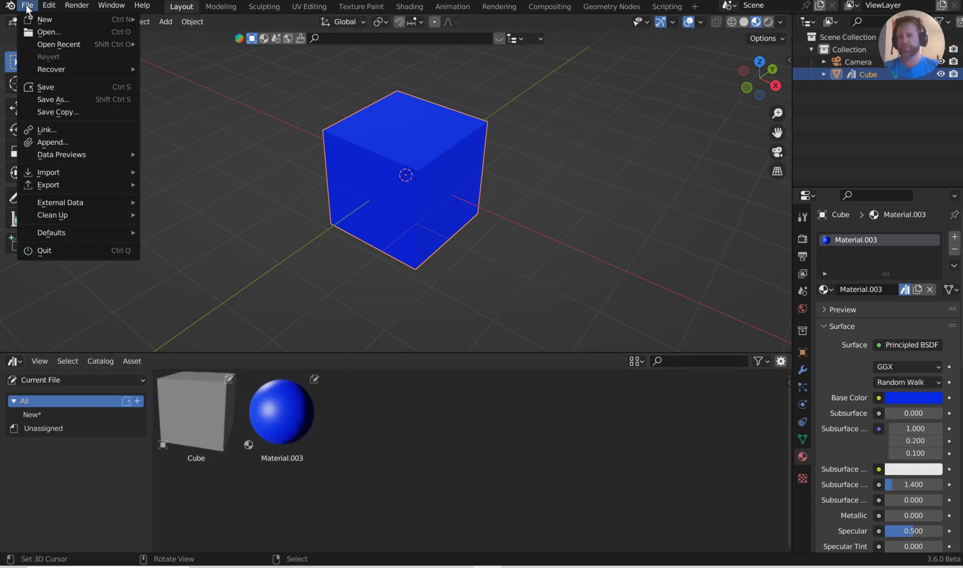
left_click(62, 102)
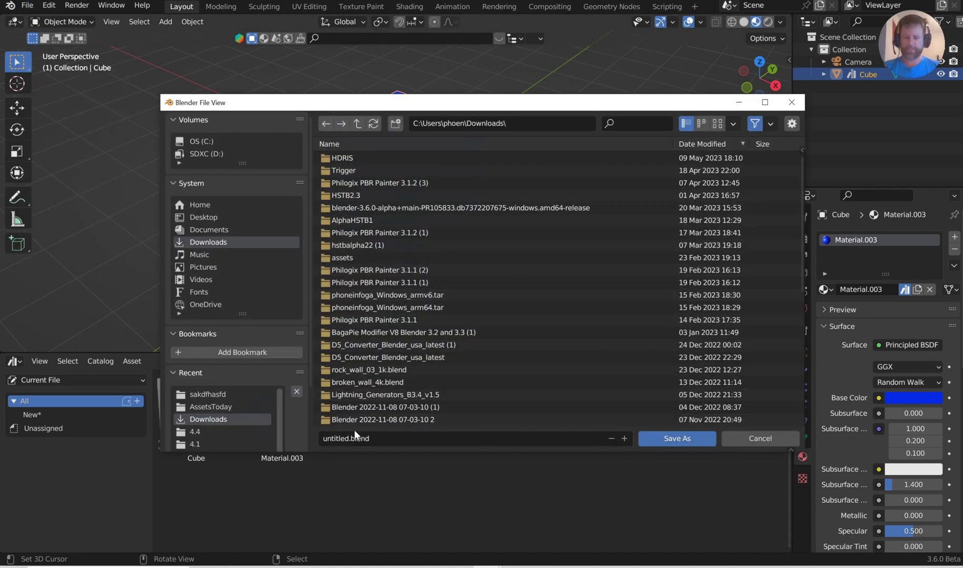
left_click(336, 438)
left_click_drag(348, 438, 326, 438)
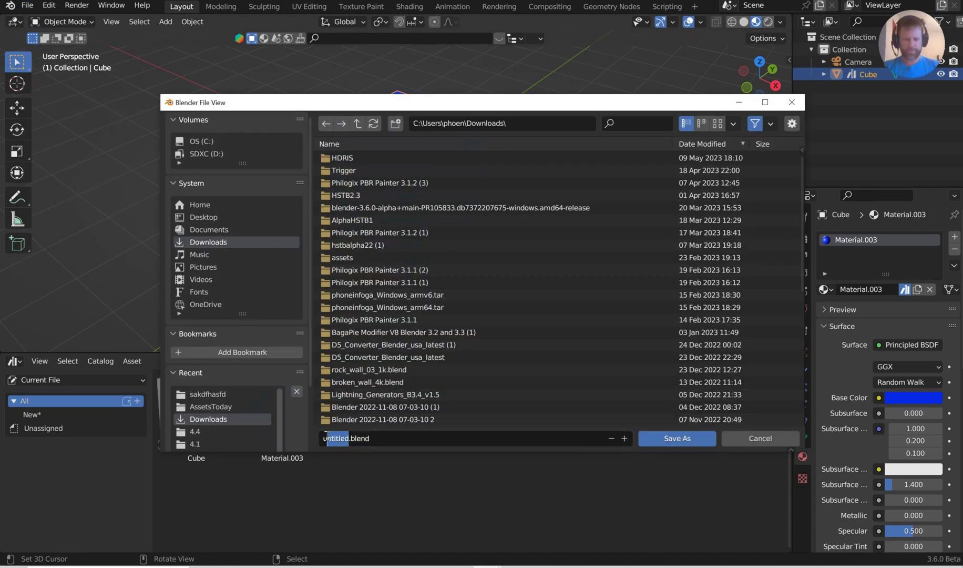
type("sdkjfjsdkf")
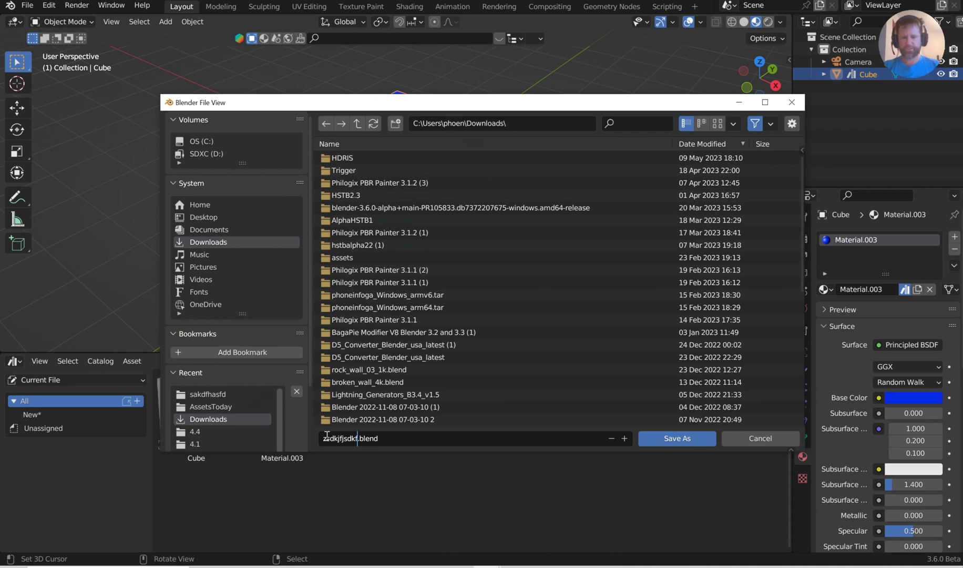
left_click(203, 218)
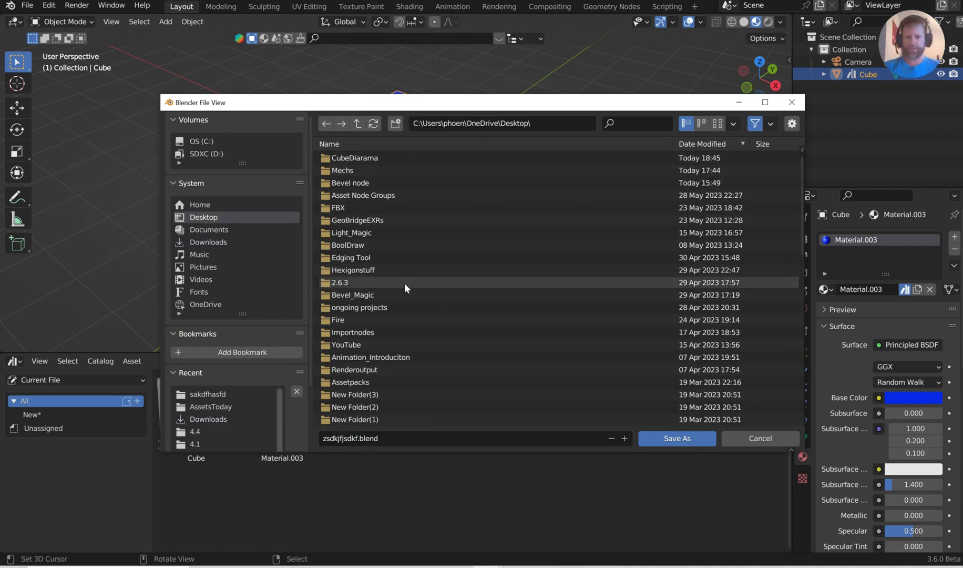
scroll(477, 221, "down", 5)
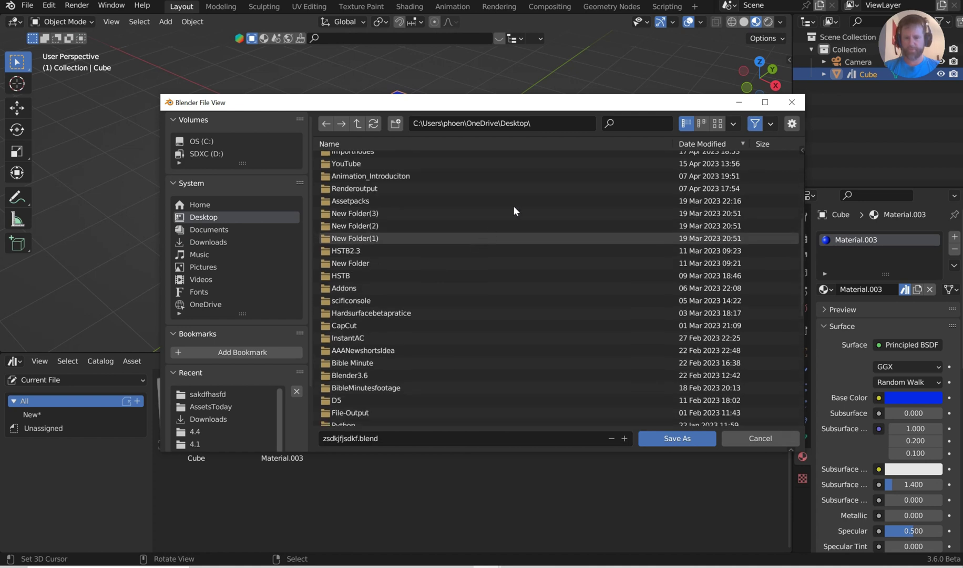
left_click(224, 155)
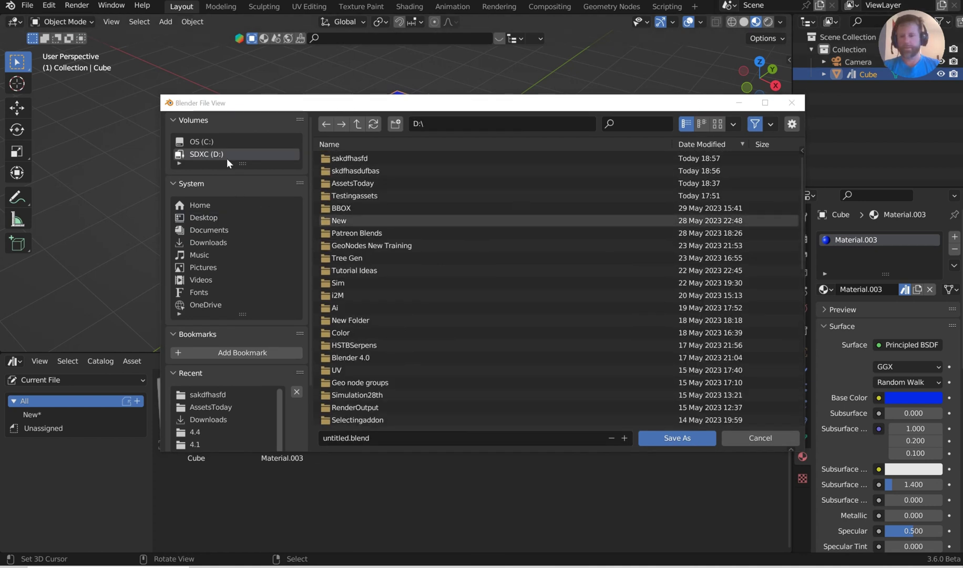
left_click(347, 158)
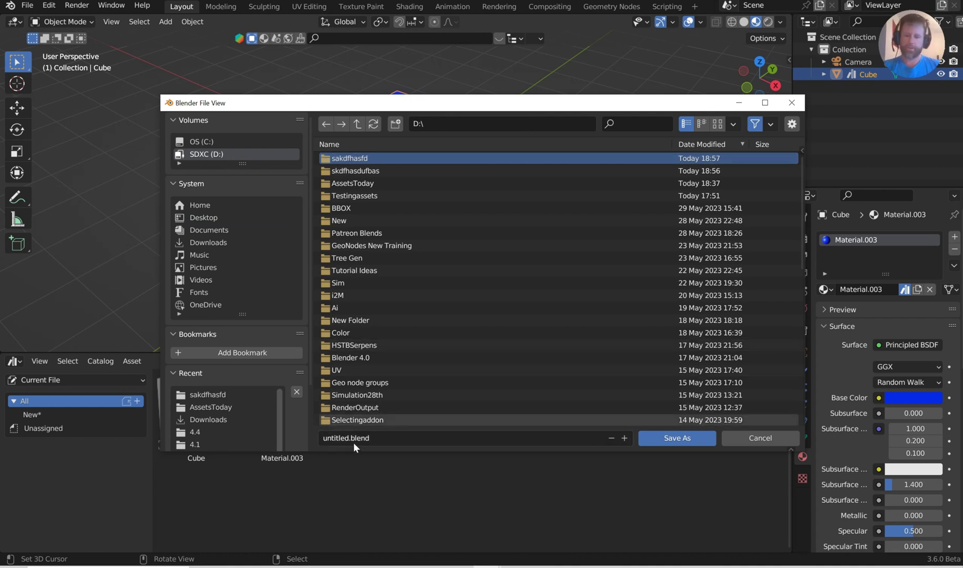
double_click(360, 159)
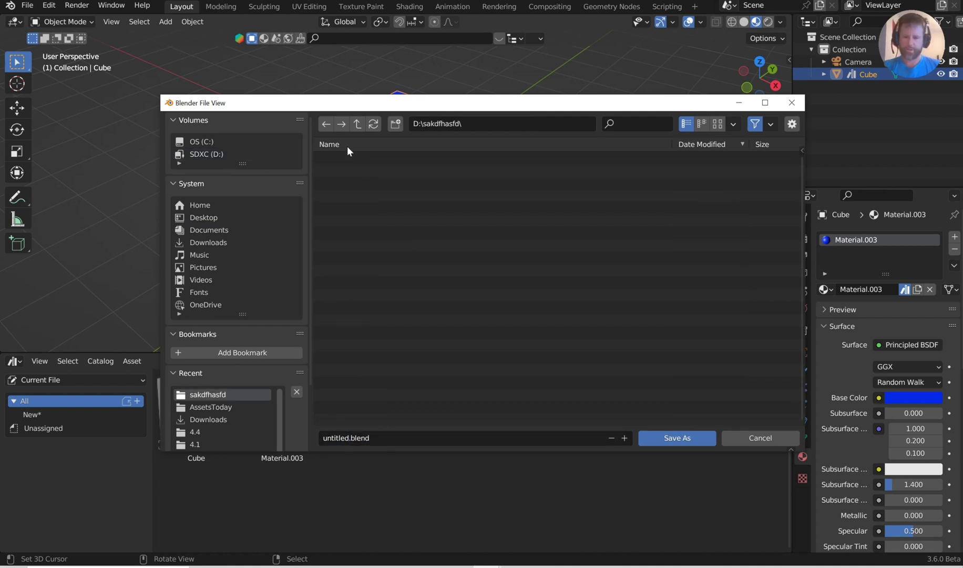
- Name the file sak.blend and save it there
left_click(337, 438)
key("Home")
key("ctrl+shift+Right")
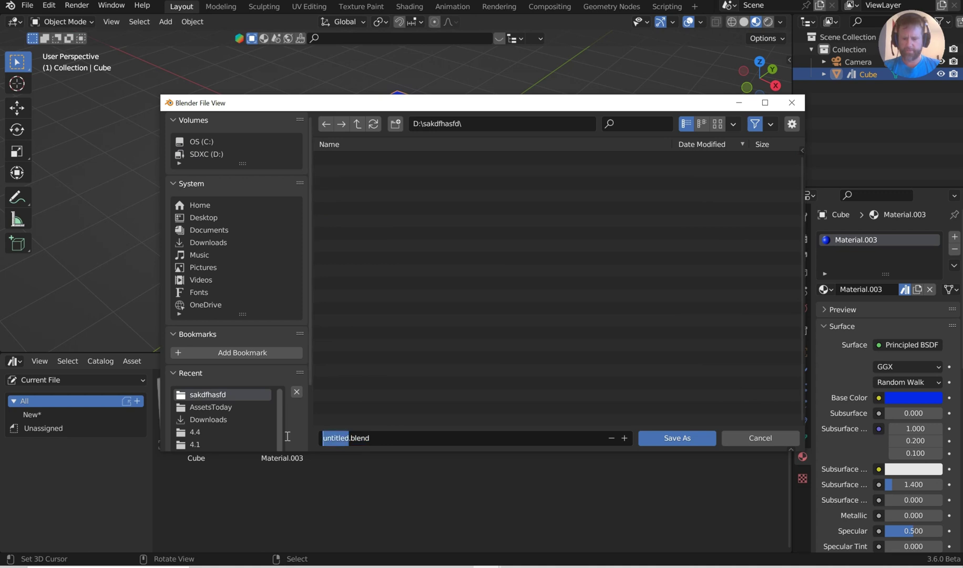
type("sa")
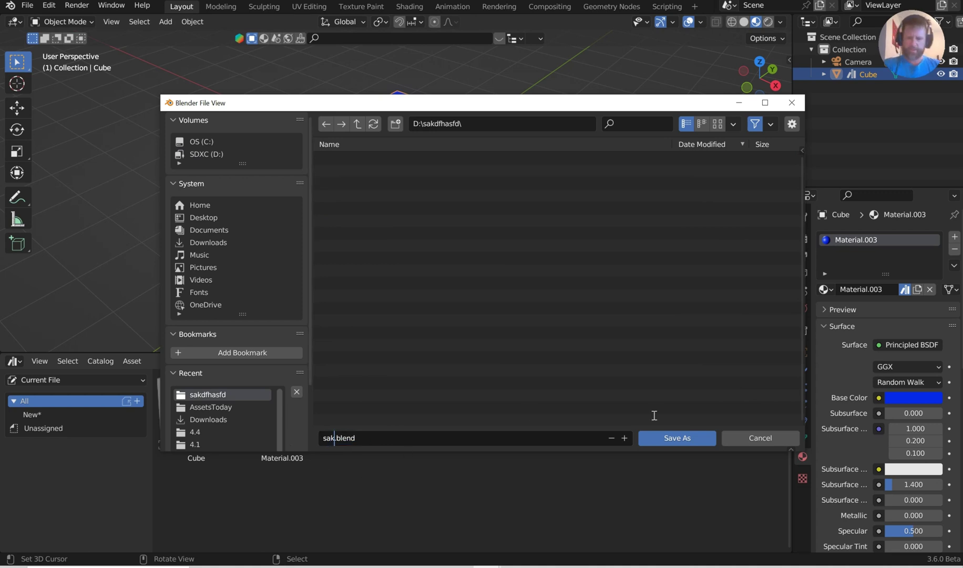
type("k")
left_click(675, 442)
left_click(675, 440)
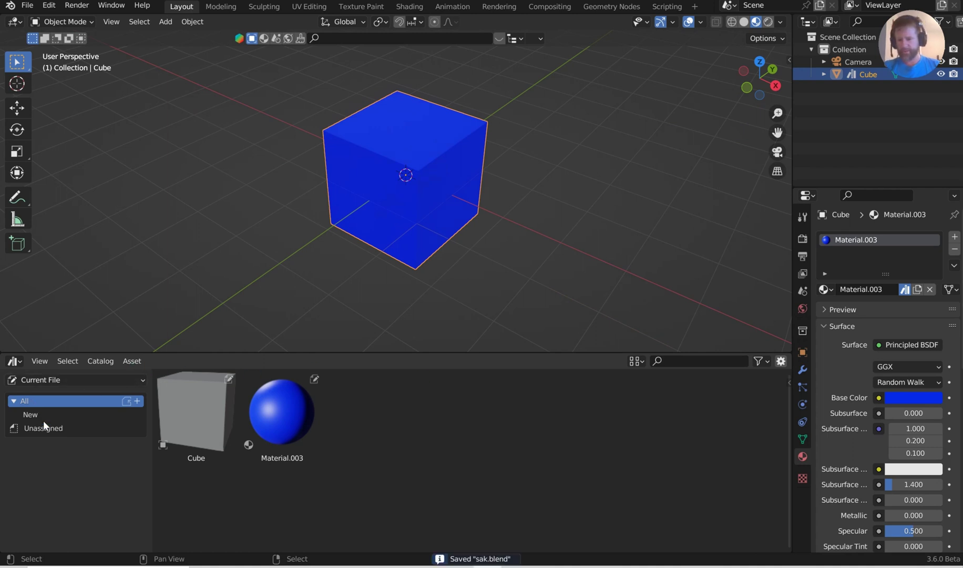
- Switch to the sakdfhasfd library and place a copy of the Cube at the left
left_click(137, 379)
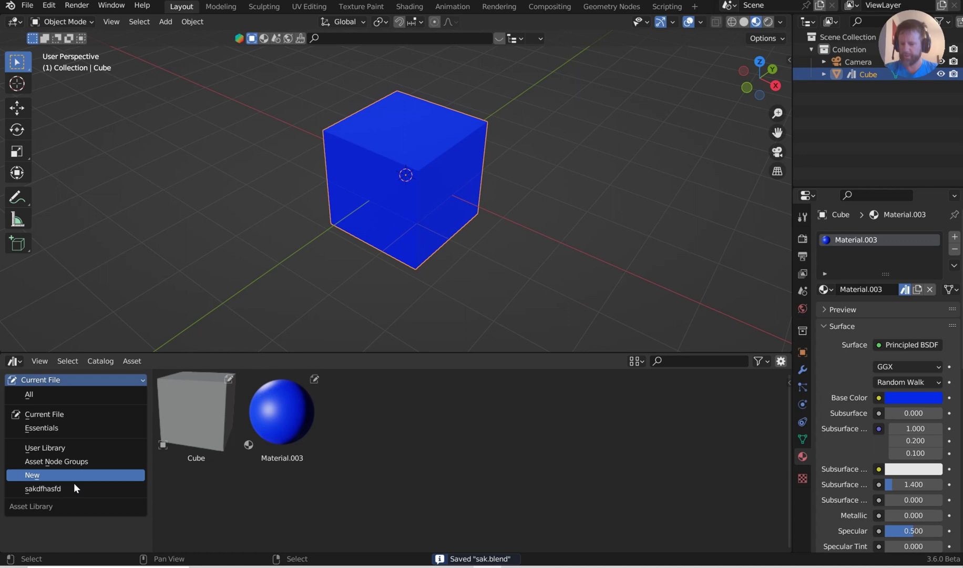
left_click(34, 489)
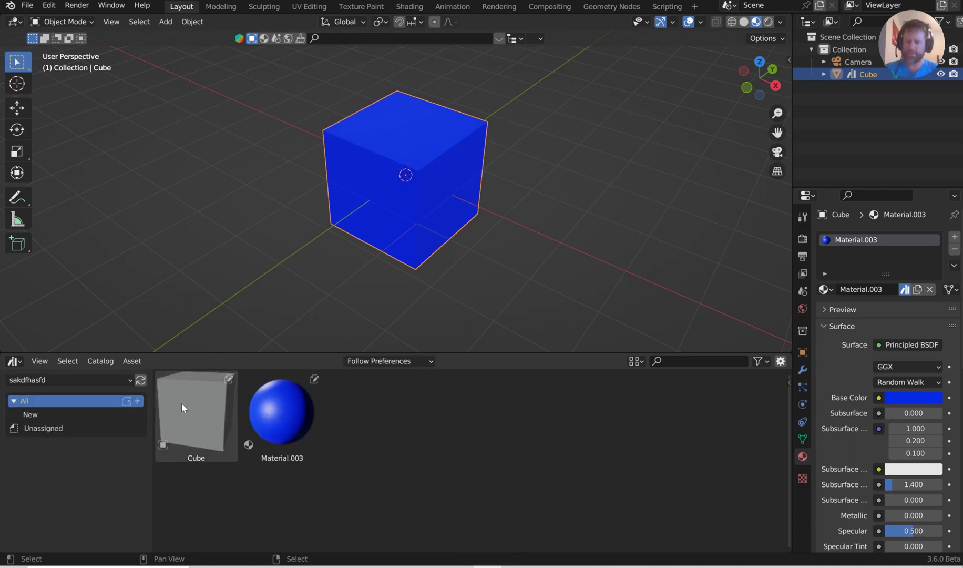
left_click_drag(198, 413, 211, 175)
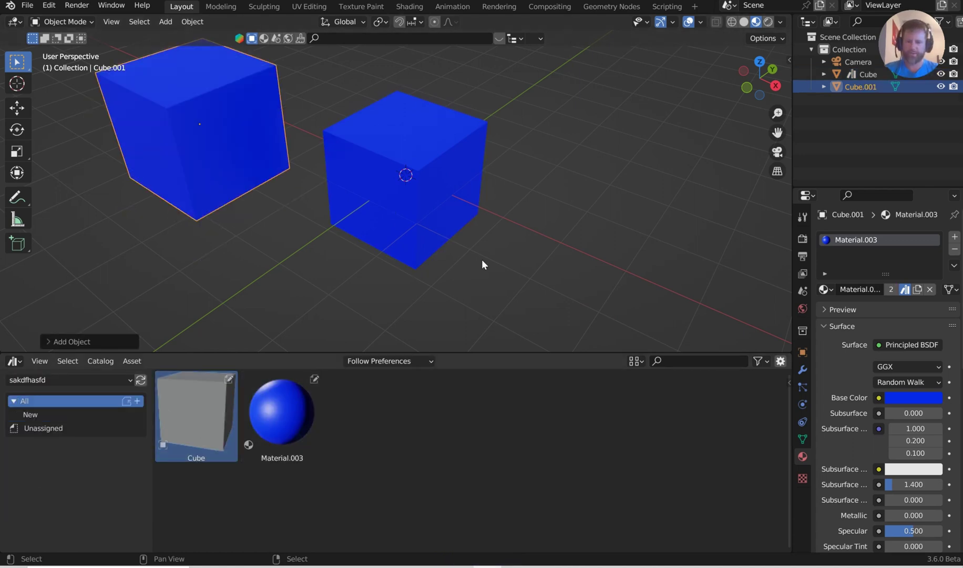
scroll(508, 175, "down", 4)
- Add a scaled-up icosphere right of the cube and apply Material.003 to it
key("shift+a")
mouse_move(514, 178)
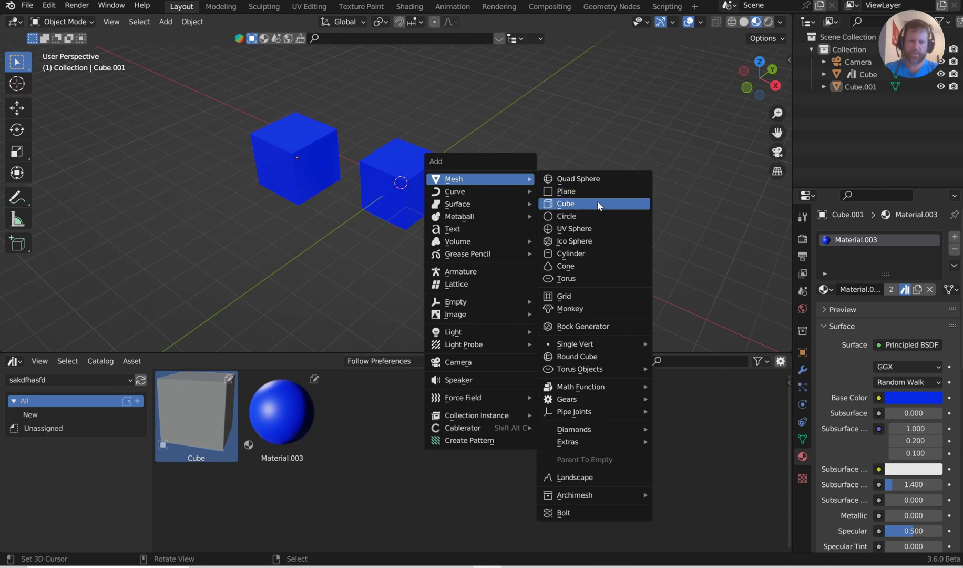
left_click(602, 242)
key("s")
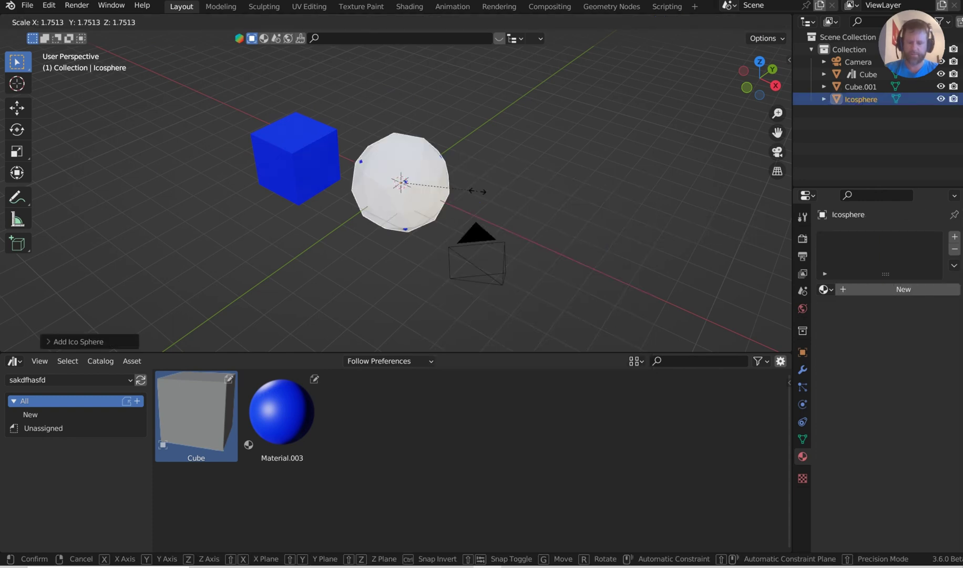
left_click(497, 174)
key("g")
left_click(518, 221)
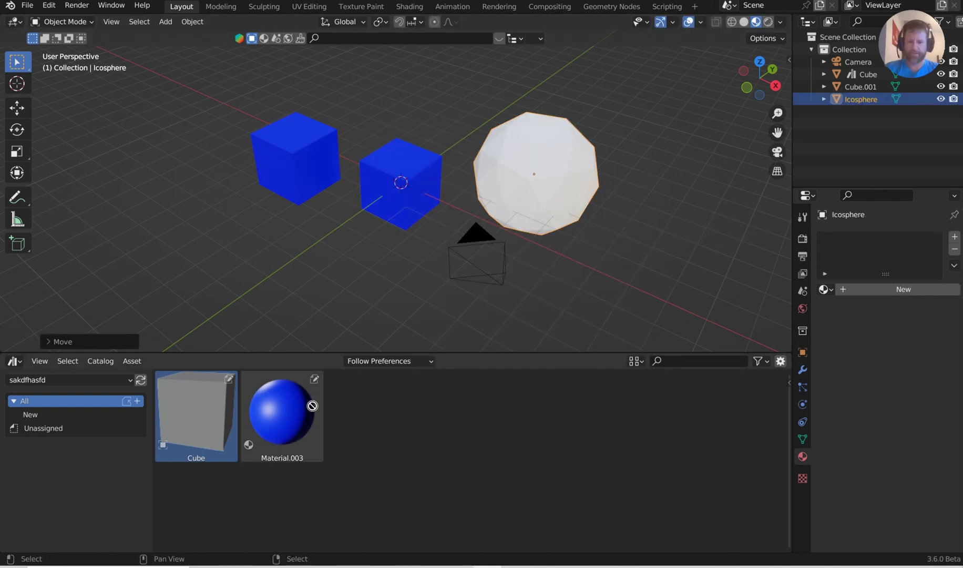
left_click_drag(282, 416, 566, 172)
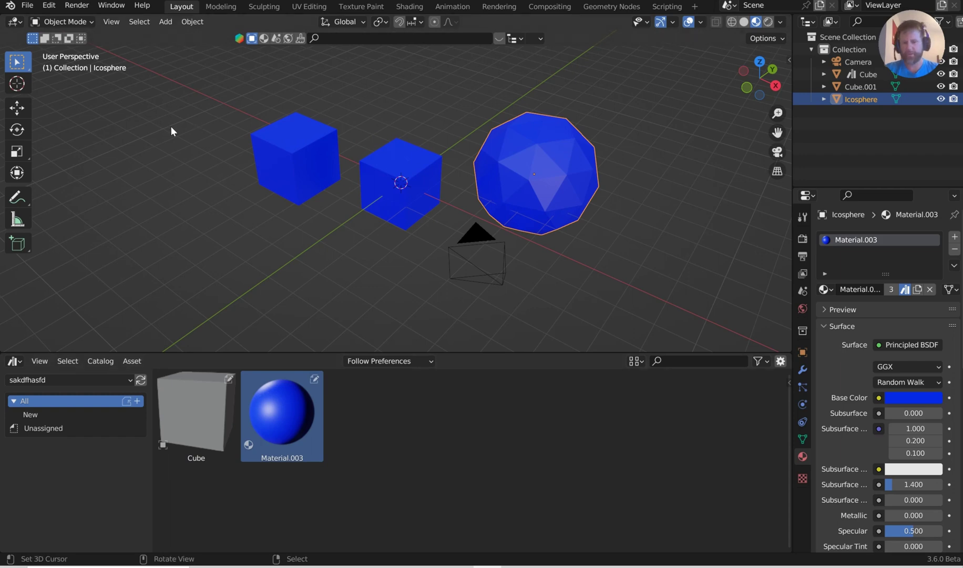
middle_click_drag(229, 213, 262, 181)
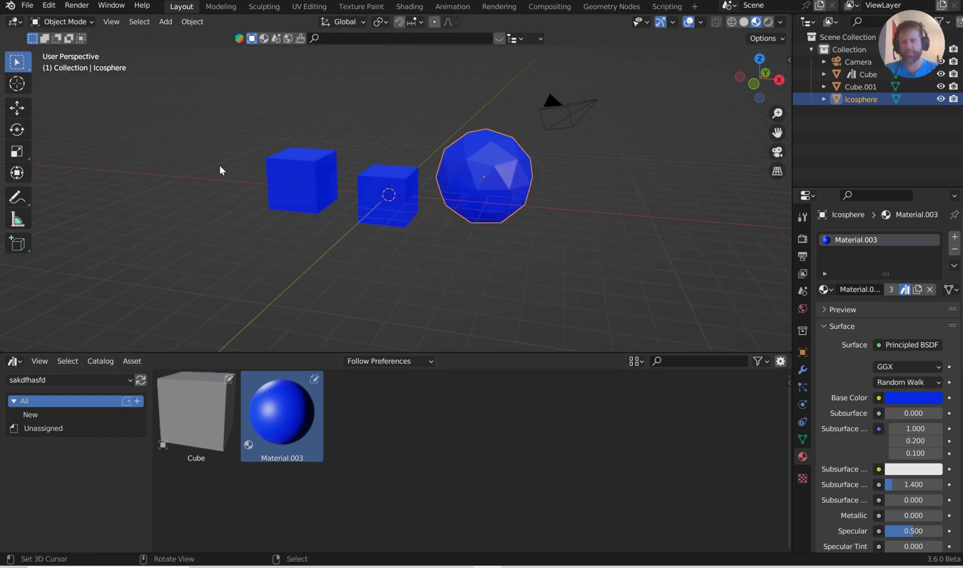
- Start a new General scene without saving changes to sak.blend
left_click(27, 5)
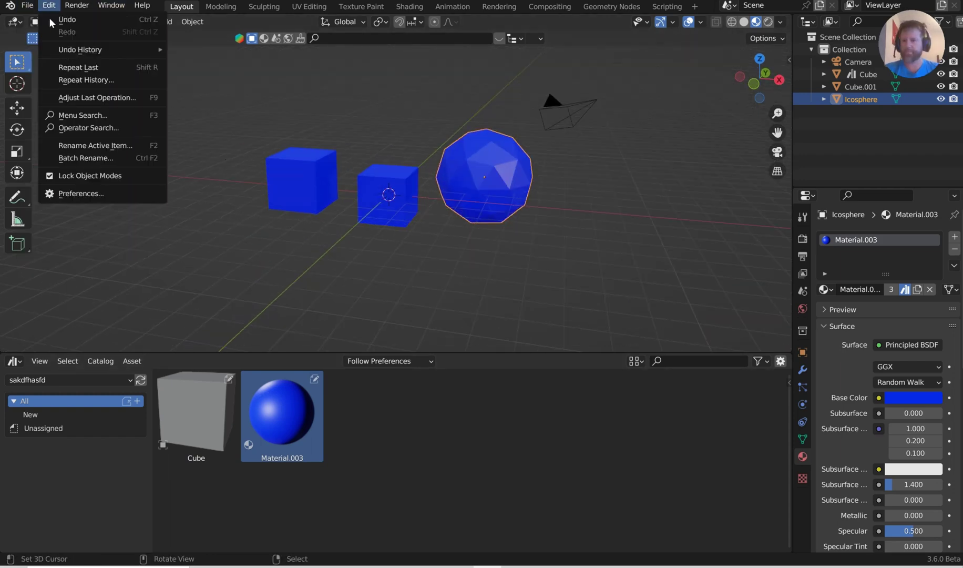
left_click(27, 5)
mouse_move(37, 20)
left_click(164, 21)
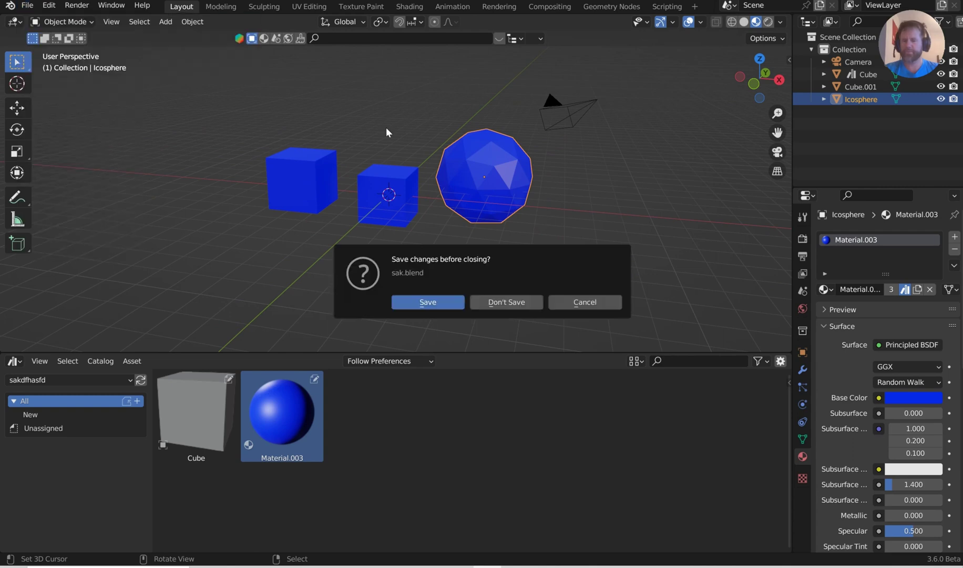
left_click(502, 306)
- Split the viewport and turn the lower half into an Asset Browser
left_click(388, 311)
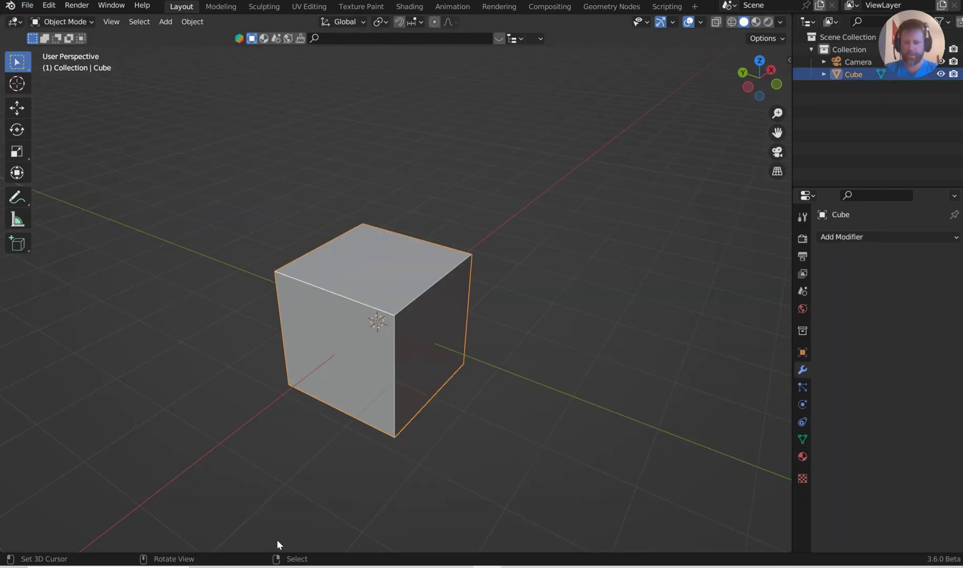
right_click(276, 555)
left_click(276, 550)
left_click(190, 292)
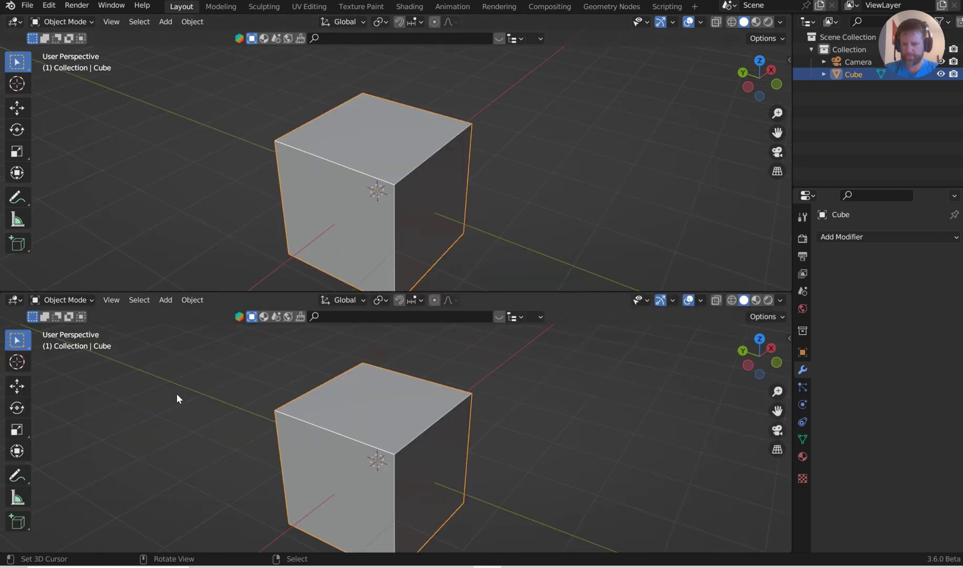
left_click(209, 442)
key("shift+F1")
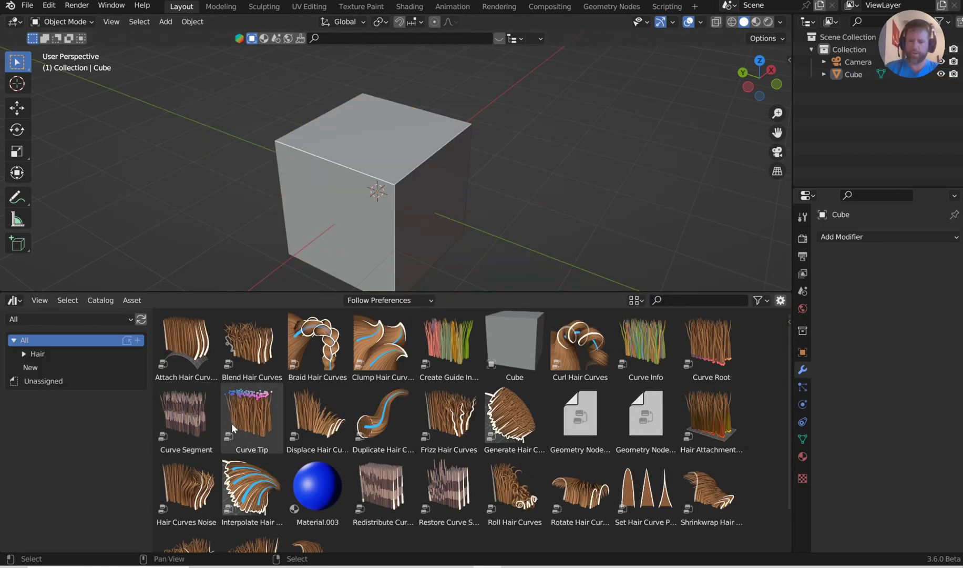
- From the sakdfhasfd library, make the default cube blue with Material.003 and add the library Cube
left_click(85, 324)
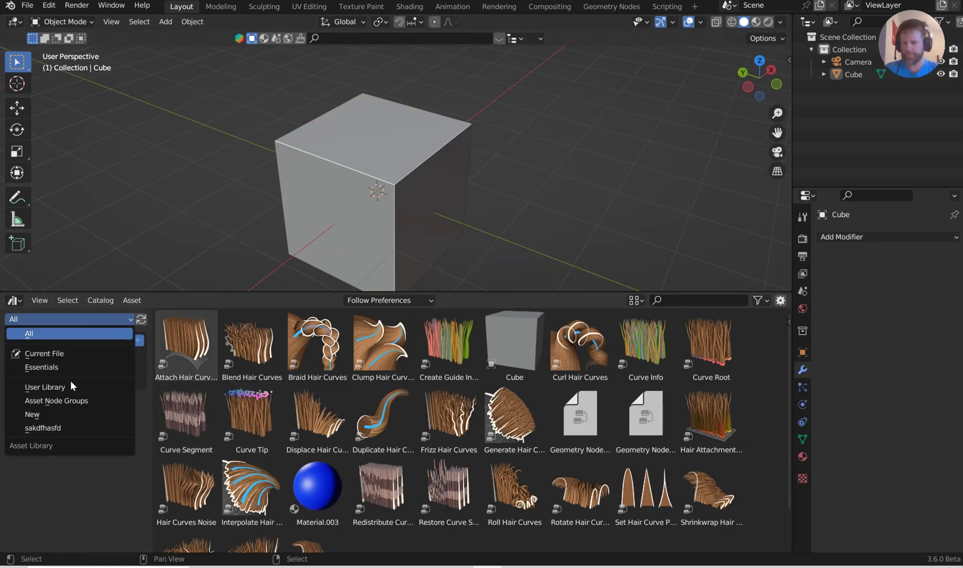
left_click(73, 435)
left_click(252, 342)
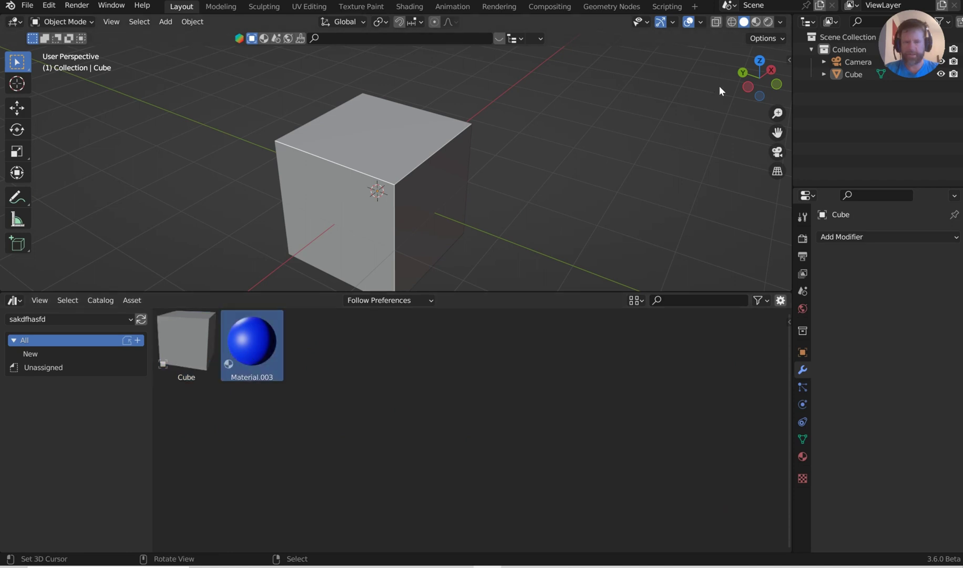
left_click(756, 21)
left_click_drag(267, 330, 352, 193)
left_click_drag(197, 328, 569, 208)
scroll(645, 169, "down", 2)
- Shrink the added library cube and check the asset import method
key("s")
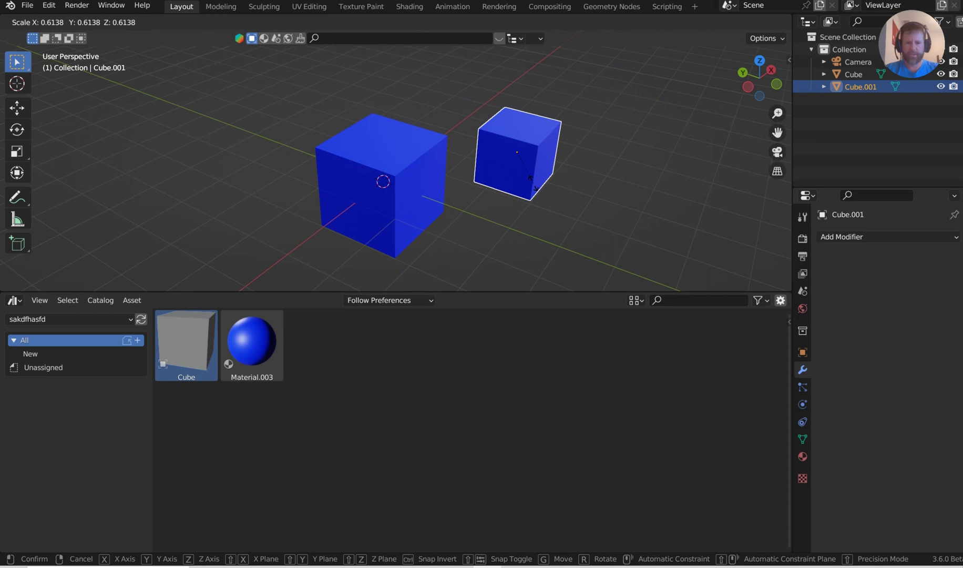
left_click(623, 169)
middle_click_drag(623, 169, 435, 262)
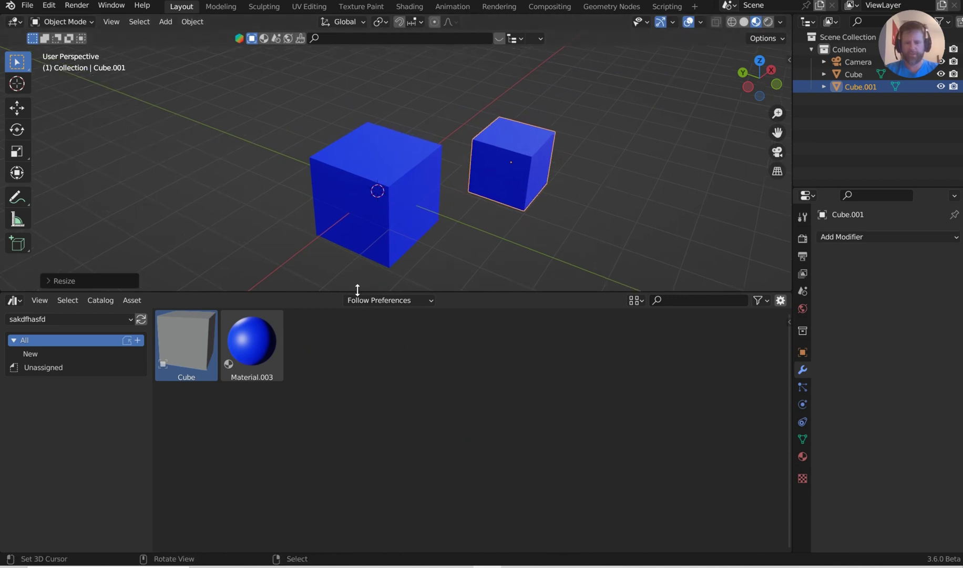
left_click_drag(358, 290, 358, 321)
left_click(420, 333)
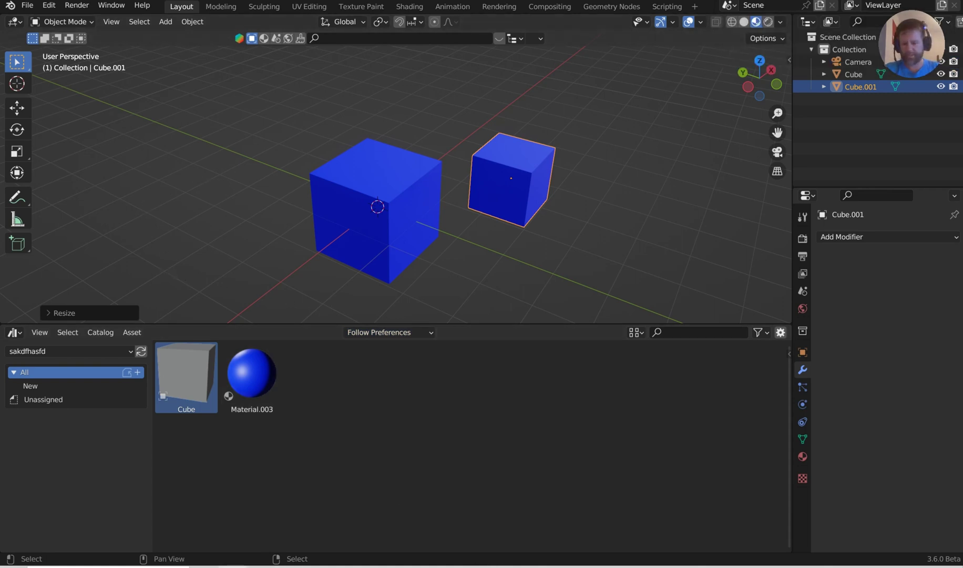
left_click(250, 494)
- Download the Cube Diorama bundle from blender.org's Demo Files page
left_click(484, 42)
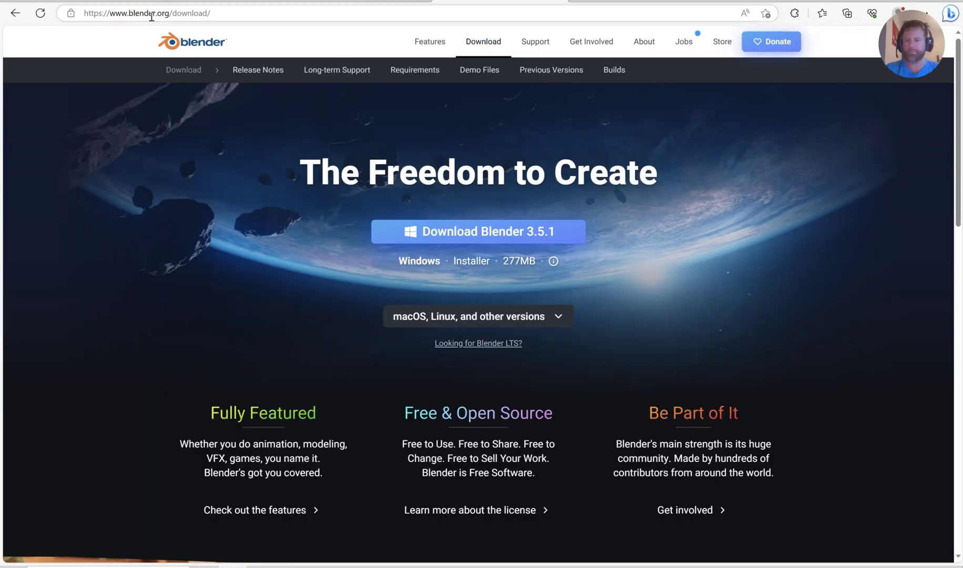
left_click(471, 73)
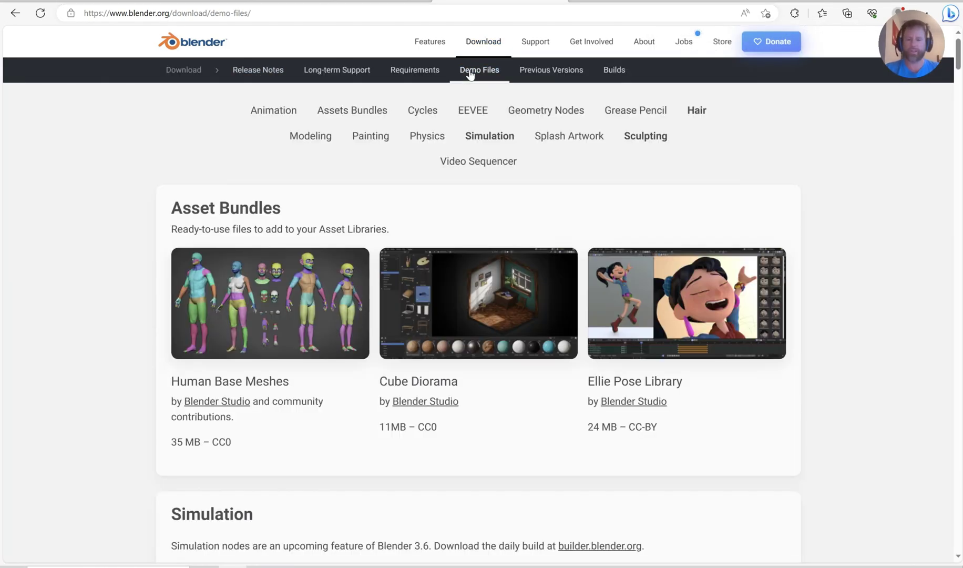
left_click(439, 329)
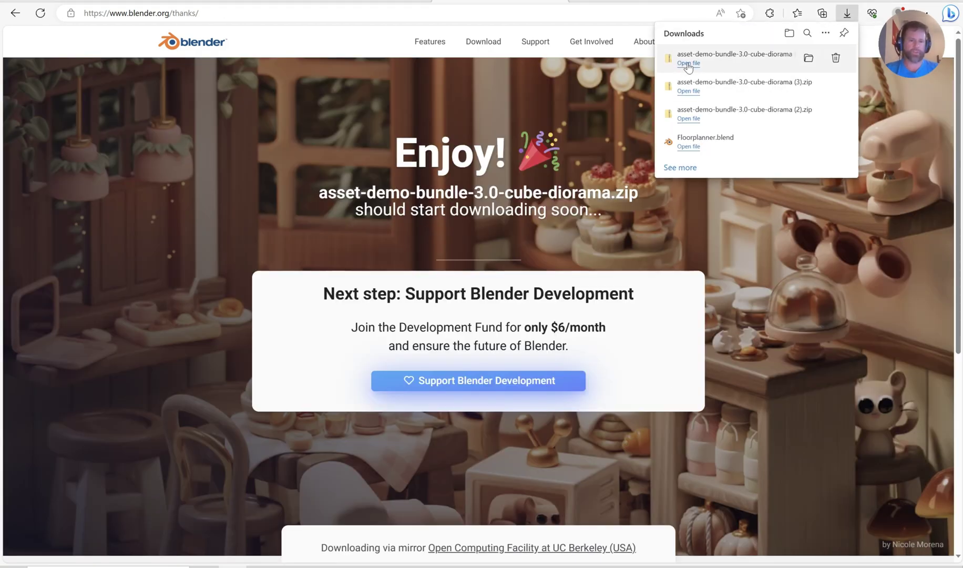
- Open the downloaded zip and select the blend file in its cube_diorama folder
left_click(689, 65)
double_click(628, 204)
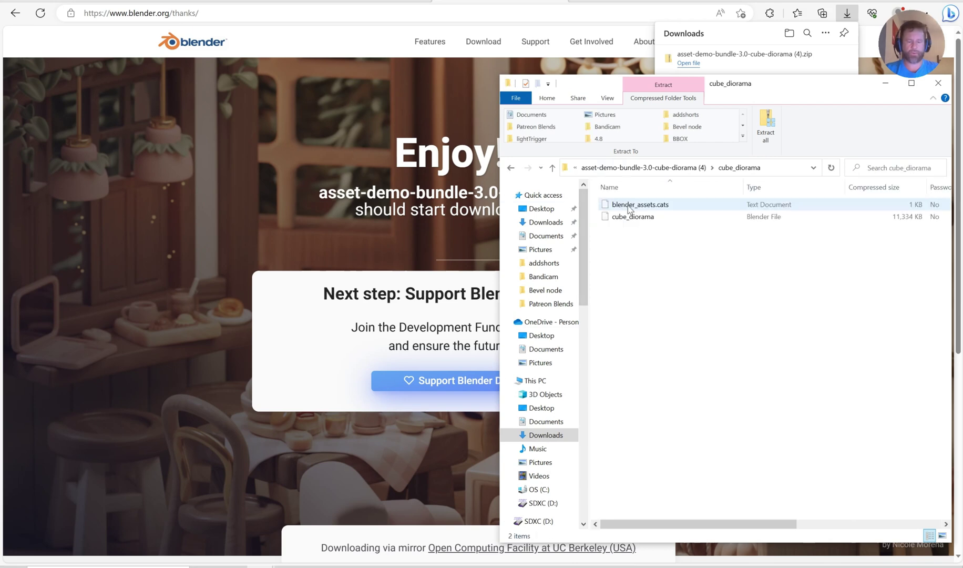
left_click(648, 219)
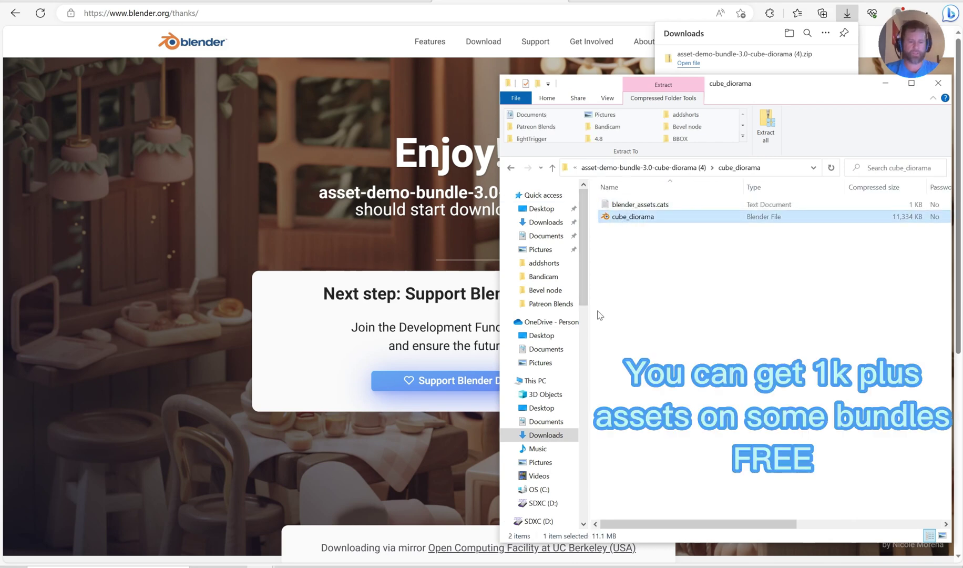
- In a second Explorer window, search drive D: for 'sa' and open sakdfhasfd
right_click(262, 565)
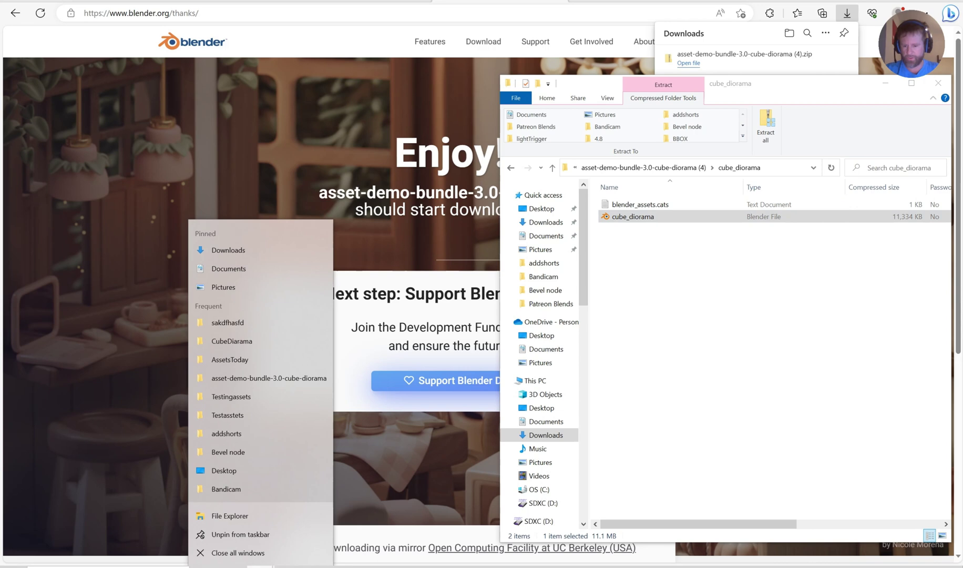
left_click(234, 516)
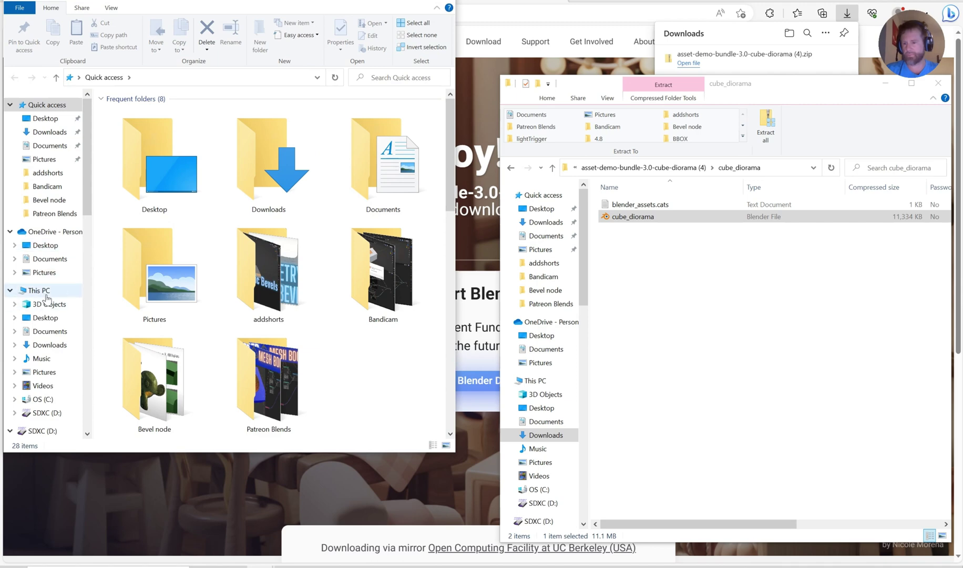
left_click(42, 431)
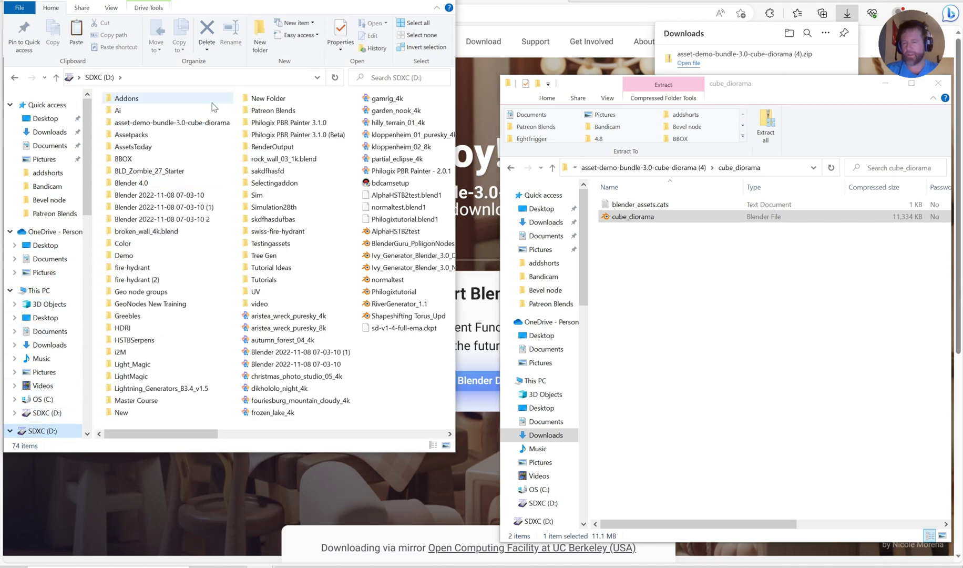
left_click(396, 79)
type("sak")
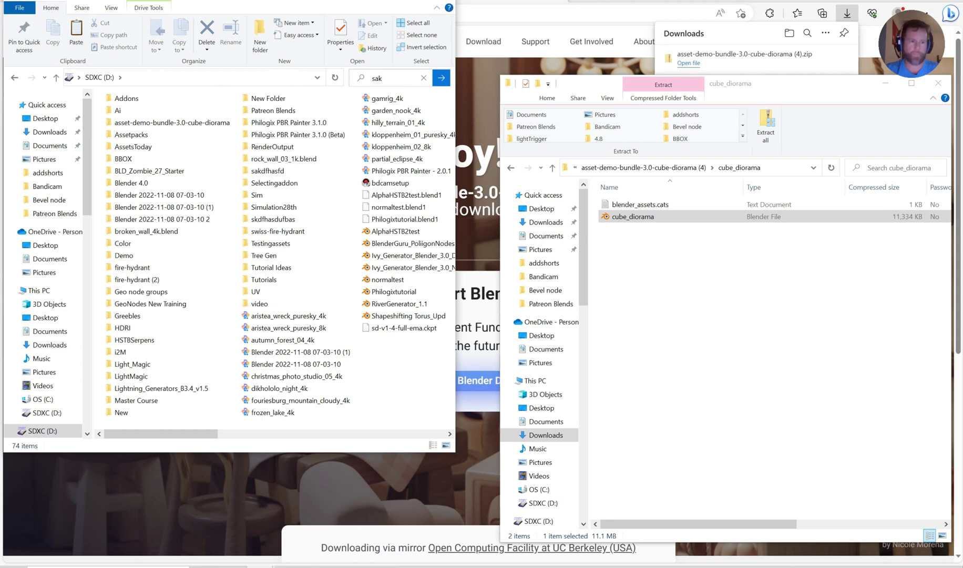
key("Return")
double_click(124, 111)
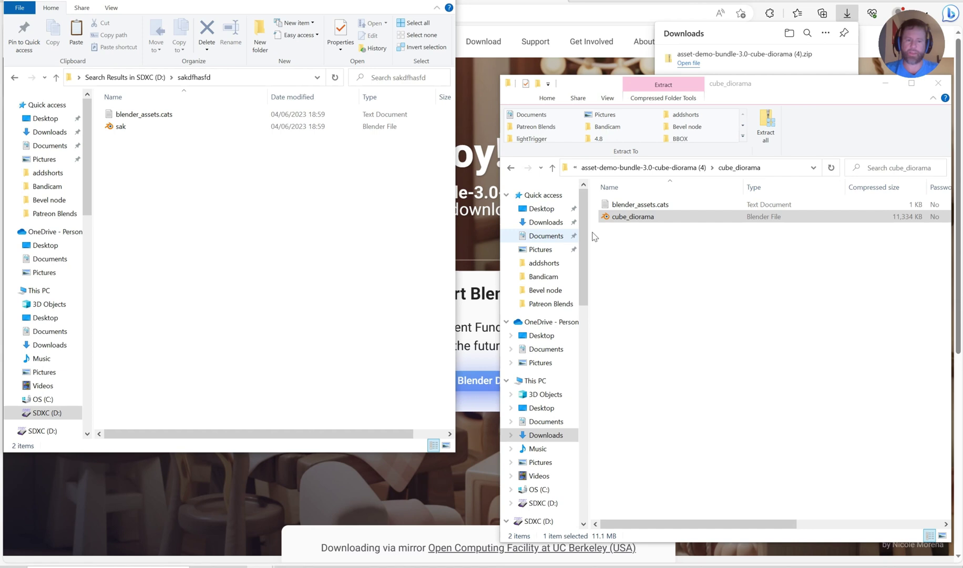
- Move cube_diorama into the sakdfhasfd folder, then permanently delete it there
left_click(647, 218)
left_click_drag(651, 221, 144, 190)
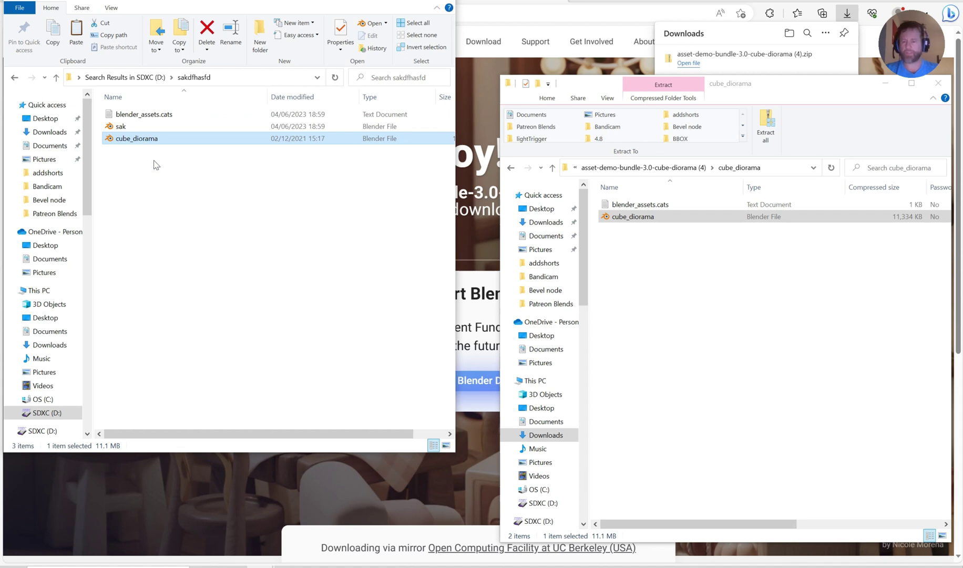
right_click(158, 140)
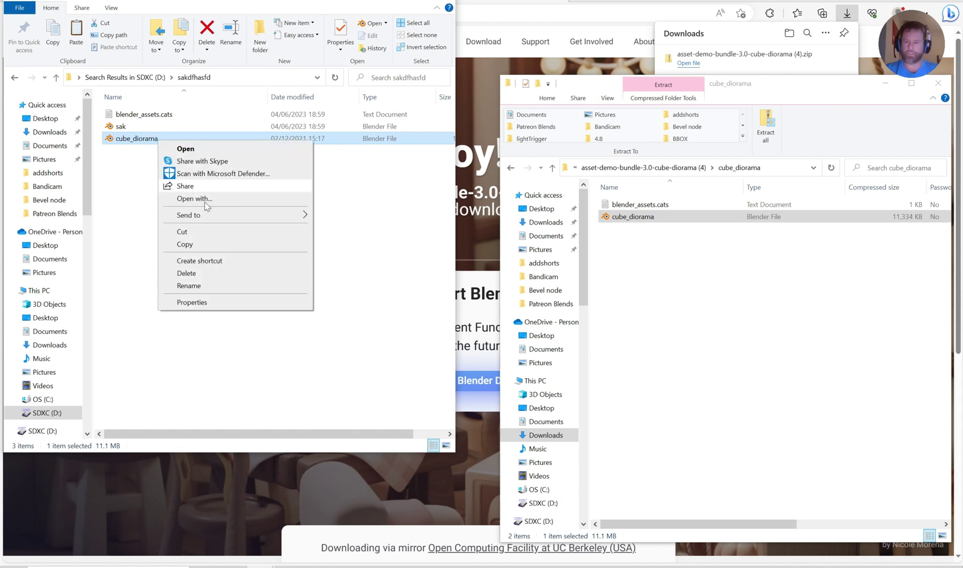
left_click(211, 272)
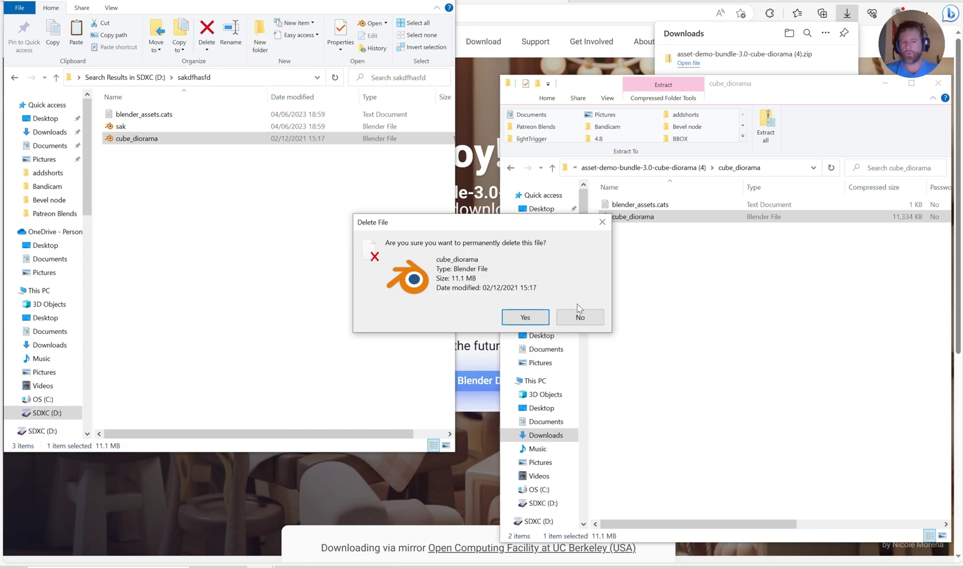
left_click(525, 317)
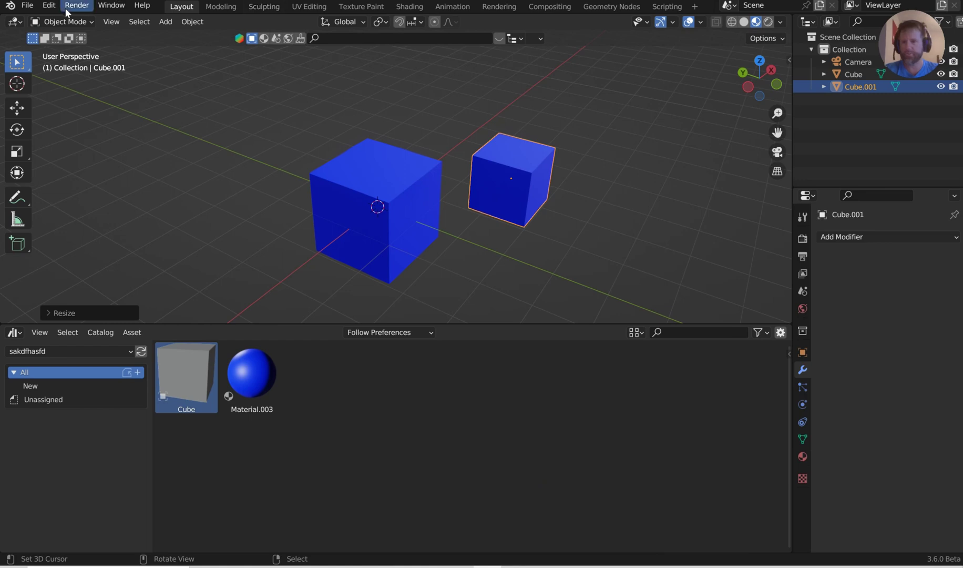
- In Preferences > File Paths, add a newly created D:\Cubes folder as an asset library
left_click(53, 7)
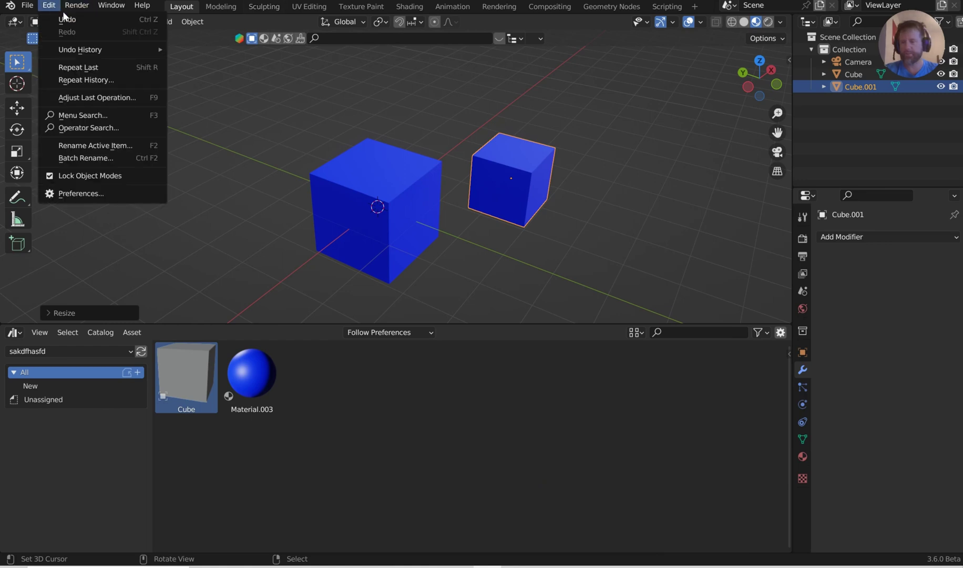
left_click(84, 193)
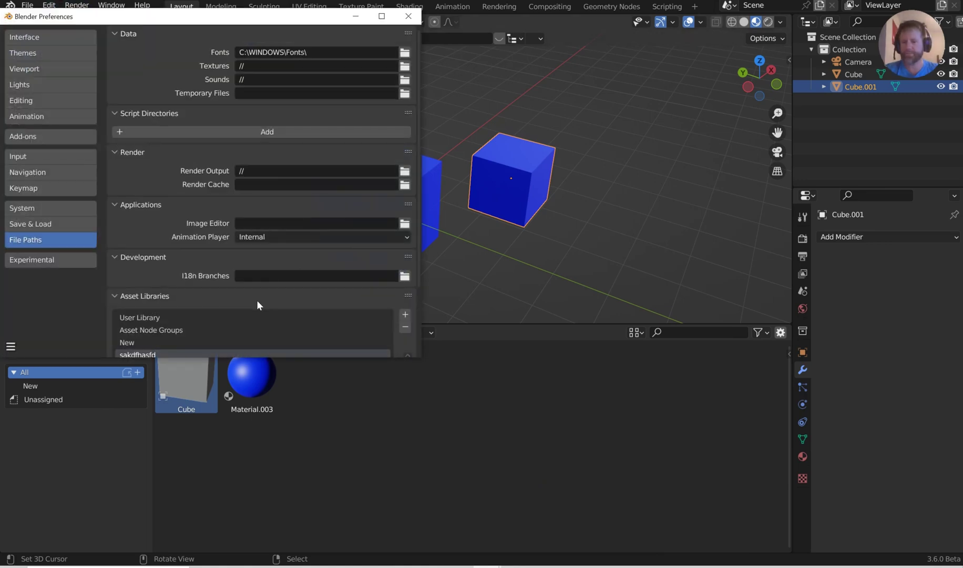
scroll(256, 304, "down", 3)
left_click(405, 240)
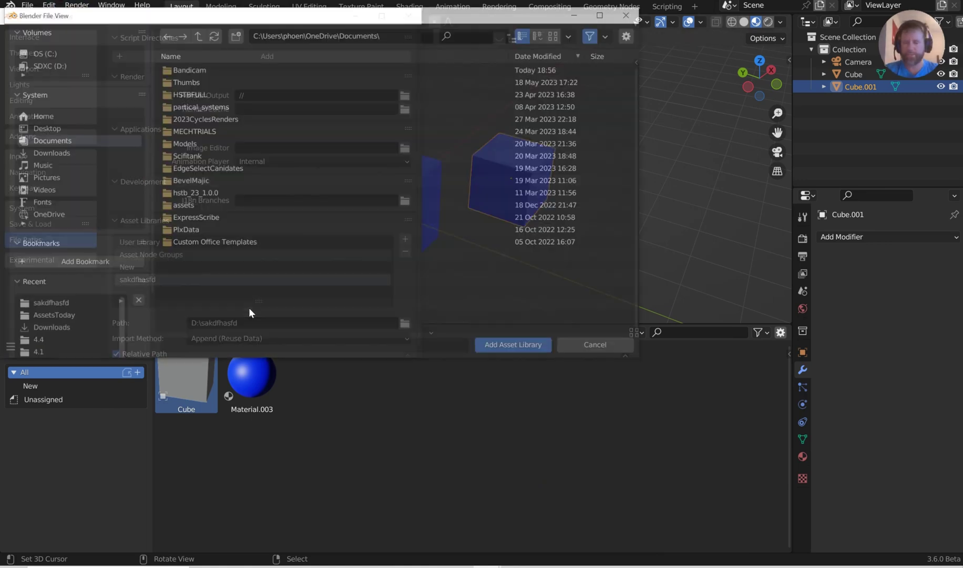
left_click(65, 62)
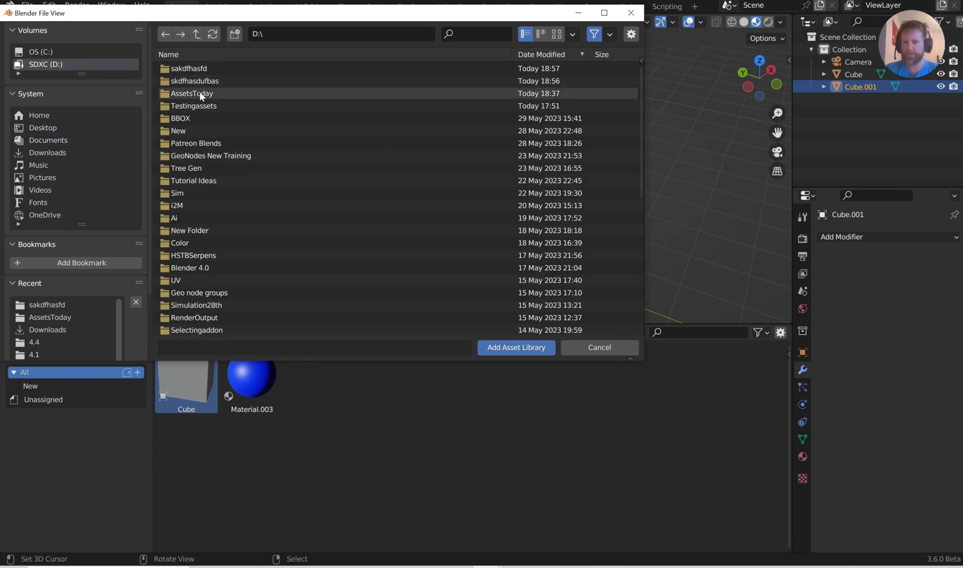
left_click(234, 35)
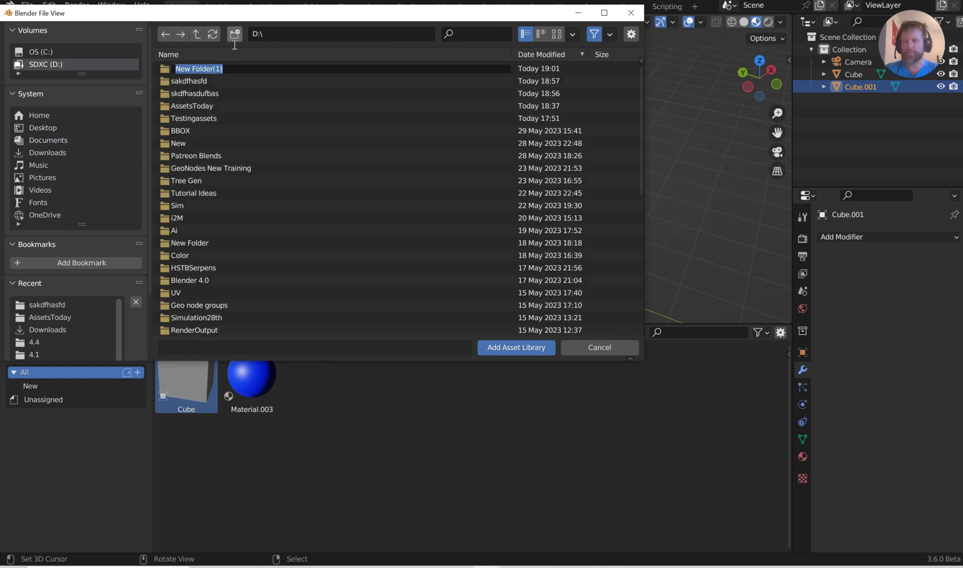
type("Cub")
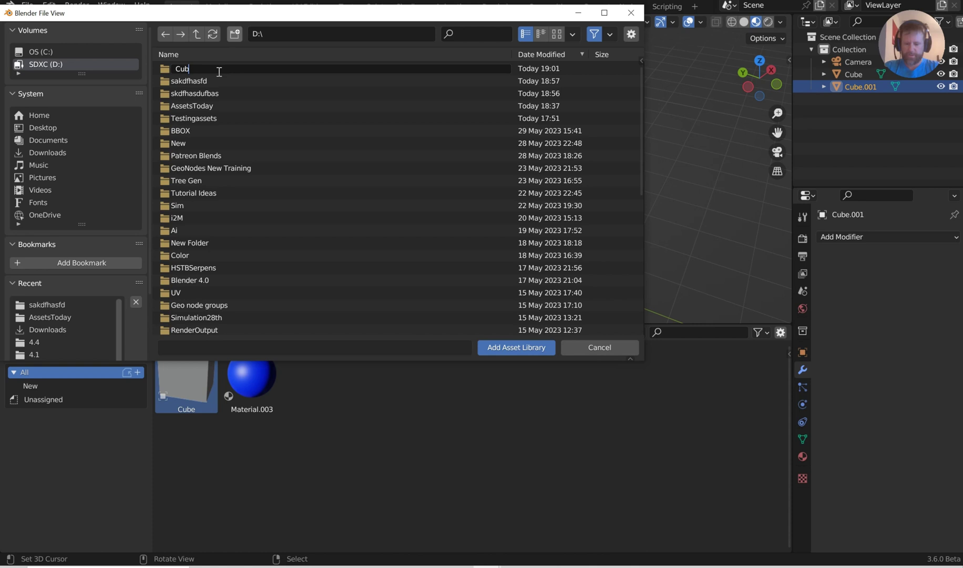
type("es")
key("Return")
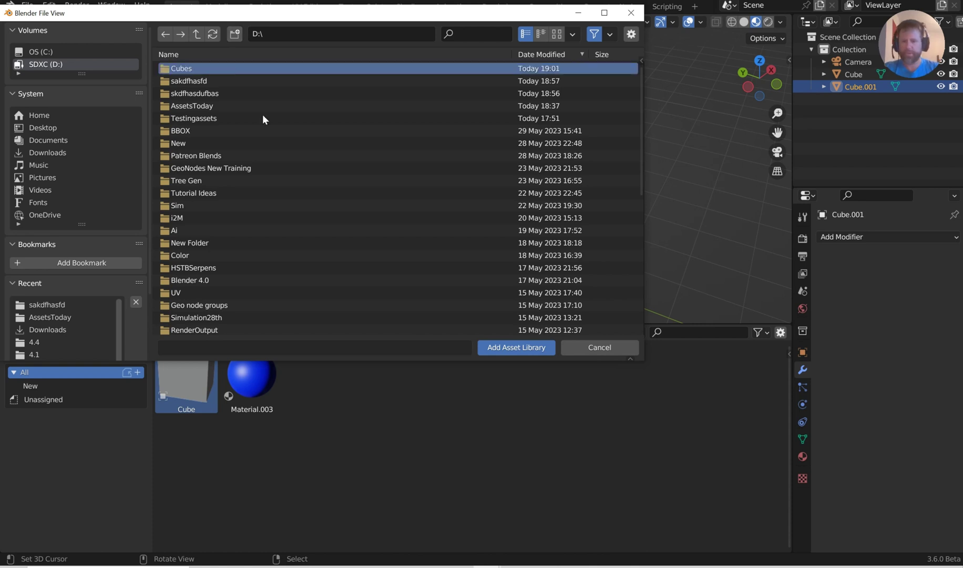
left_click(517, 347)
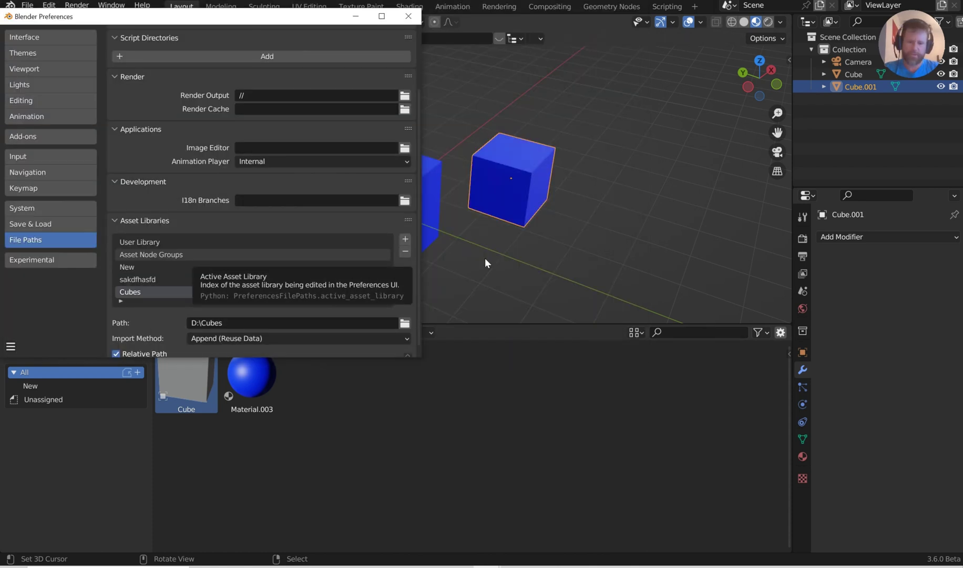
- Close Preferences and drag cube_diorama from the zip window into D:\Cubes in File Explorer
left_click(410, 17)
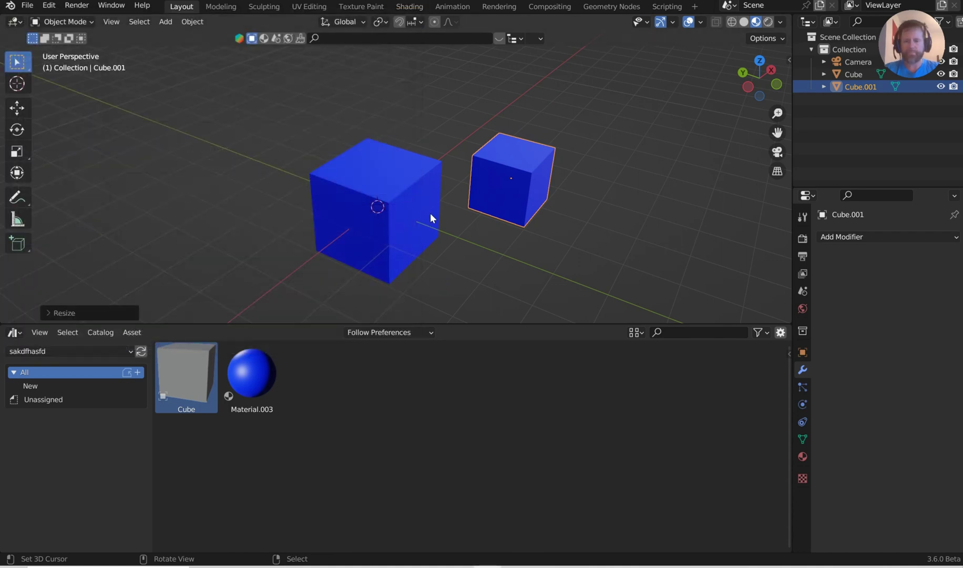
mouse_move(262, 566)
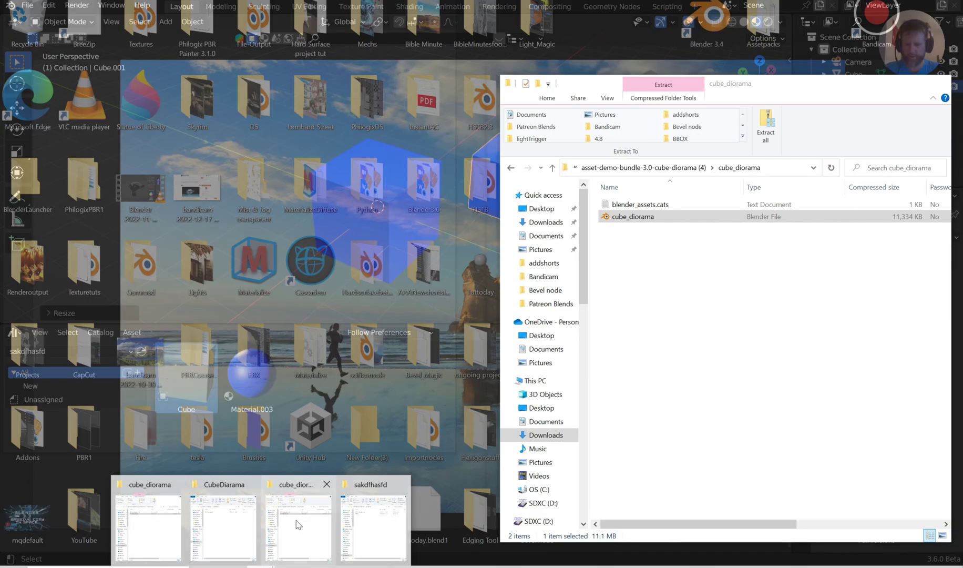
left_click(295, 520)
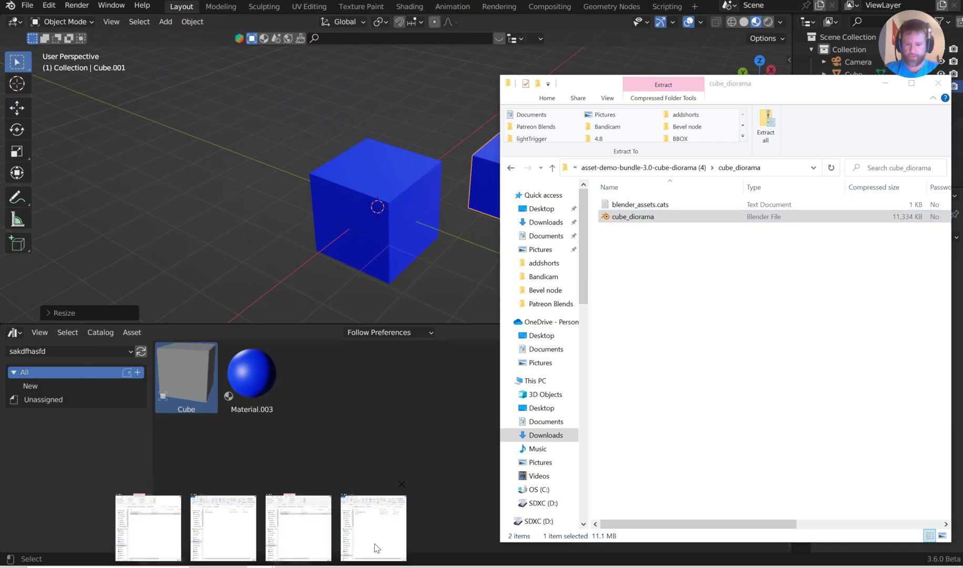
left_click(376, 544)
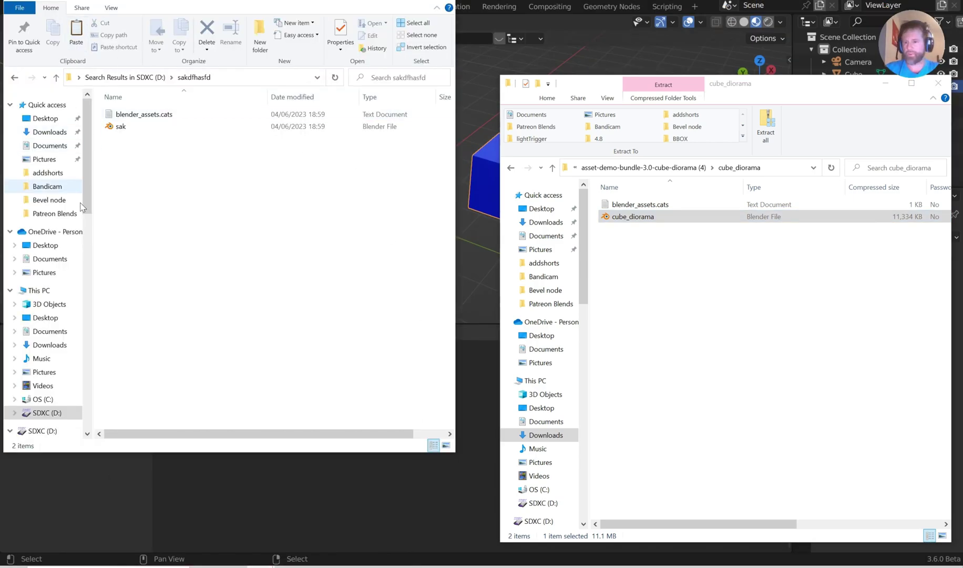
left_click(40, 418)
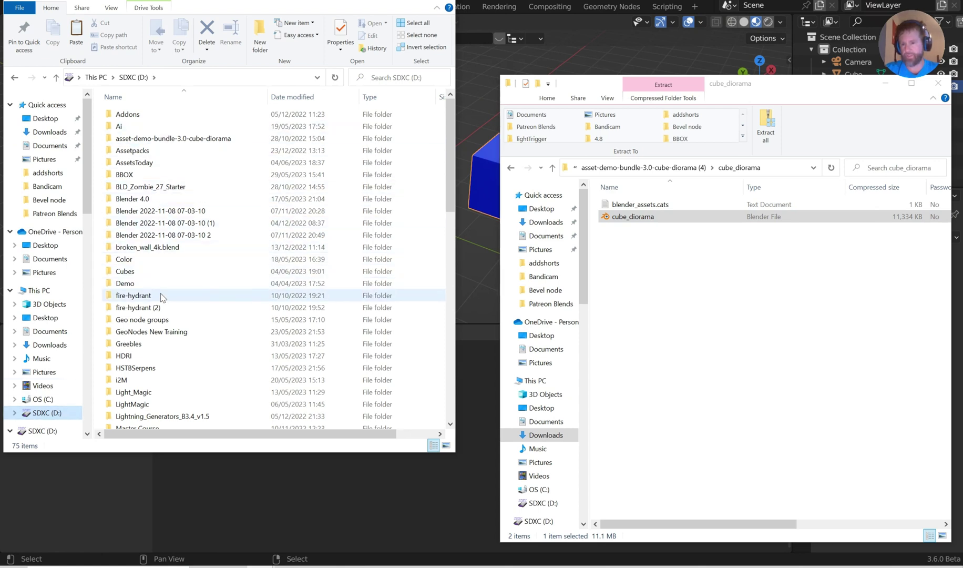
double_click(143, 270)
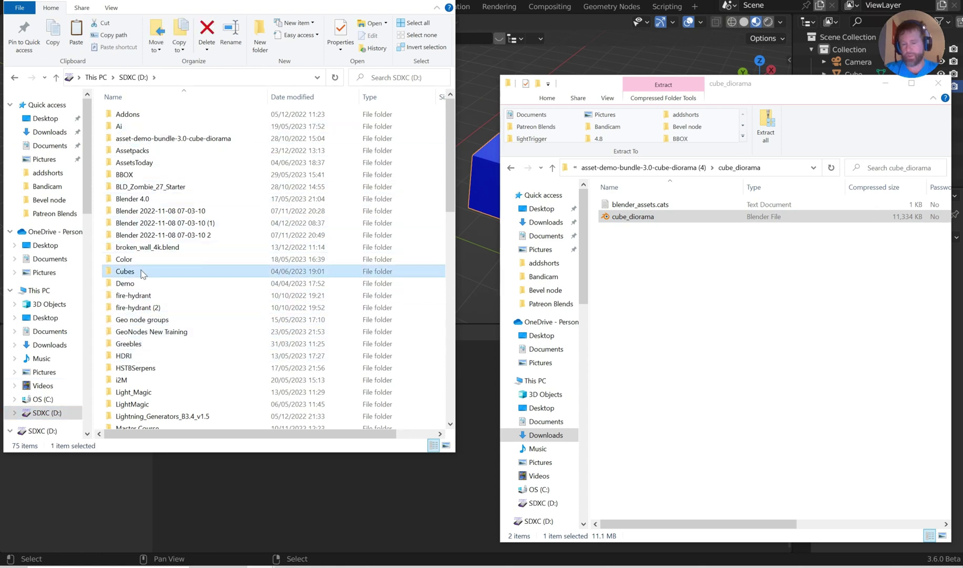
left_click_drag(631, 217, 207, 194)
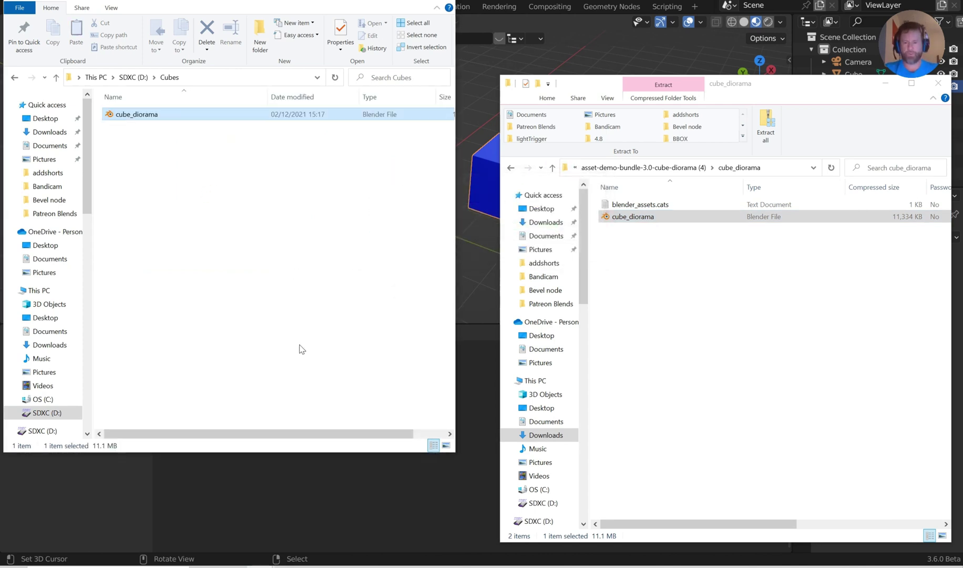
- Refresh the asset browser and switch it to the Cubes library
left_click(479, 486)
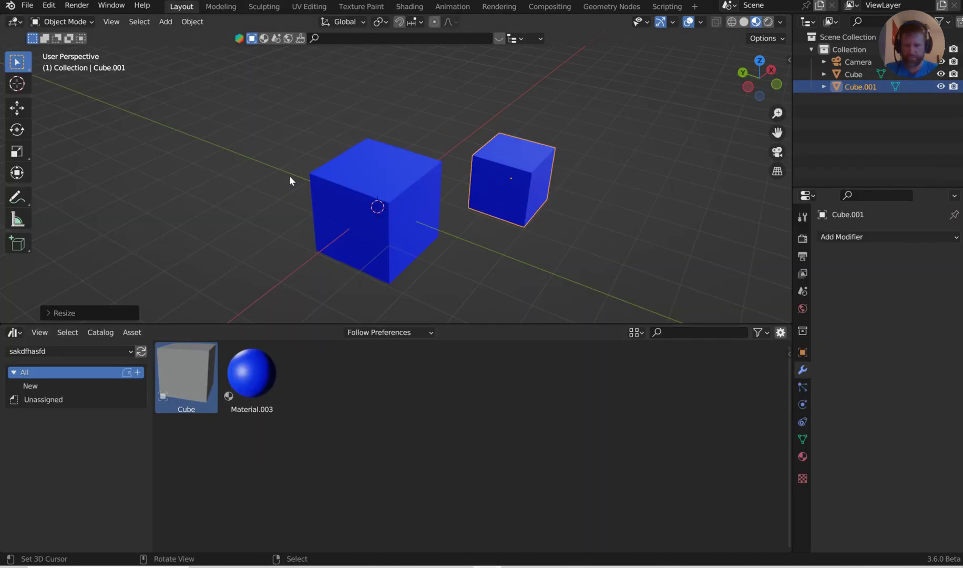
left_click(141, 351)
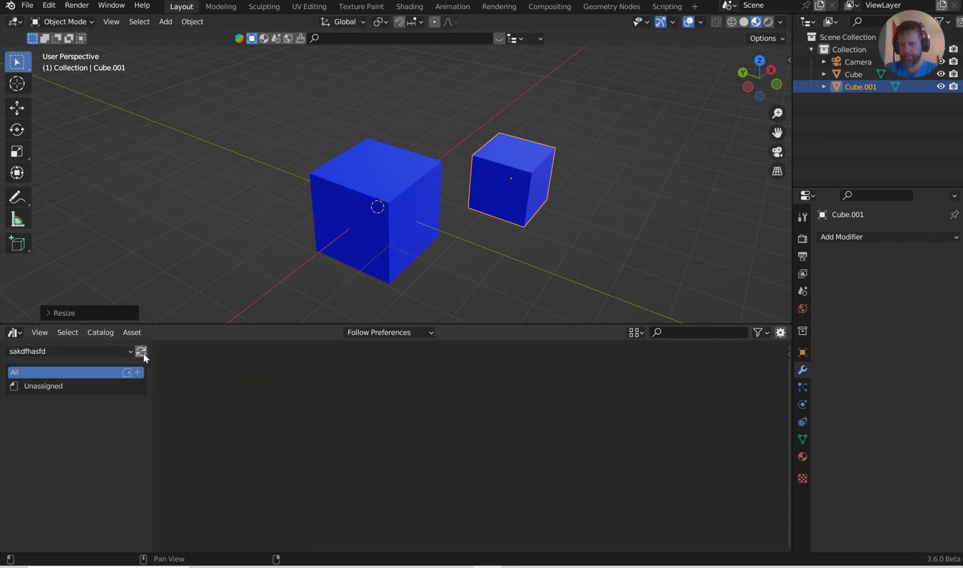
left_click(127, 351)
left_click(67, 475)
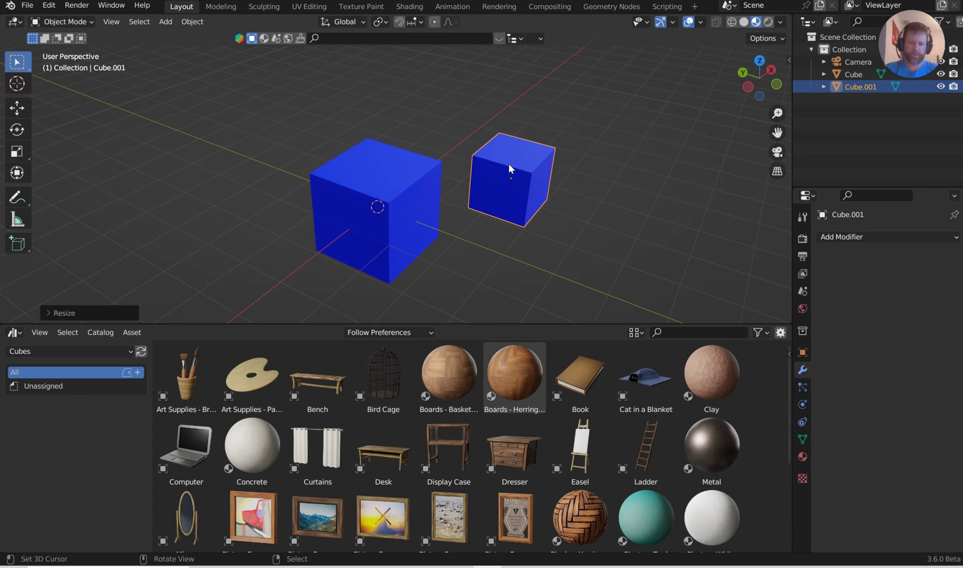
- Apply Boards - Herringbone to the big cube and drop the Book and Computer assets onto it
left_click_drag(514, 373, 387, 185)
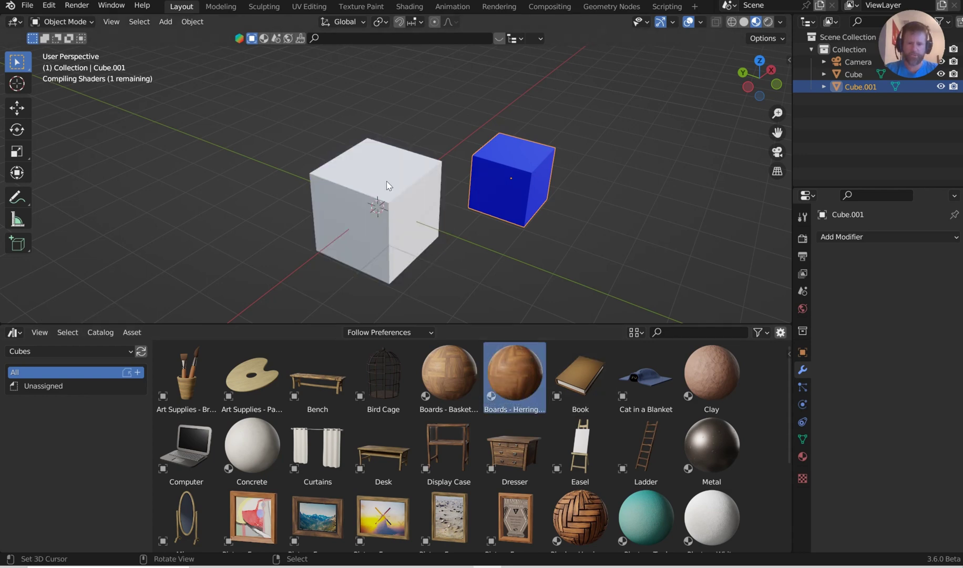
left_click_drag(580, 376, 389, 177)
left_click_drag(187, 447, 368, 167)
- Scale the laptop up and rotate it around Z, then view the cube from the front
key("s")
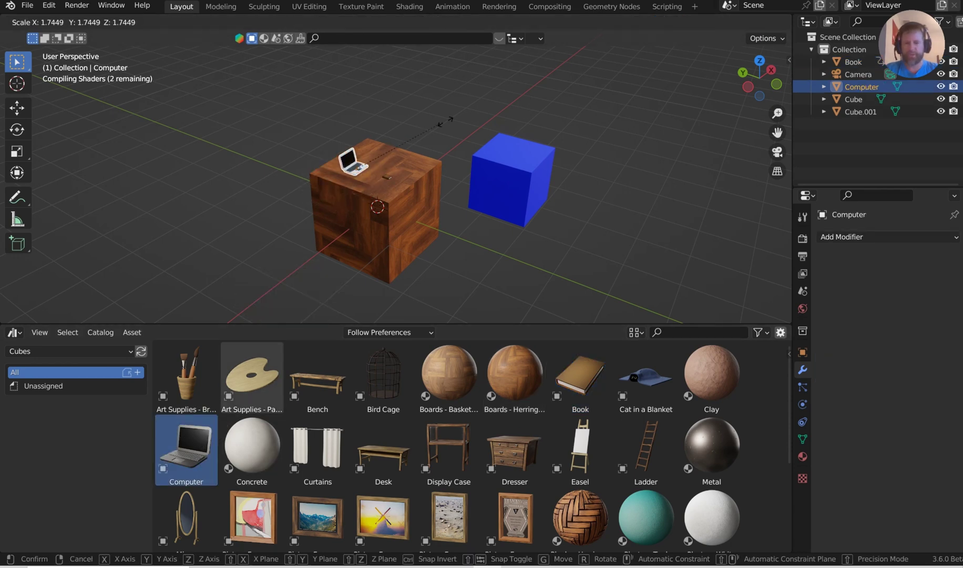
left_click(573, 89)
key("r")
key("z")
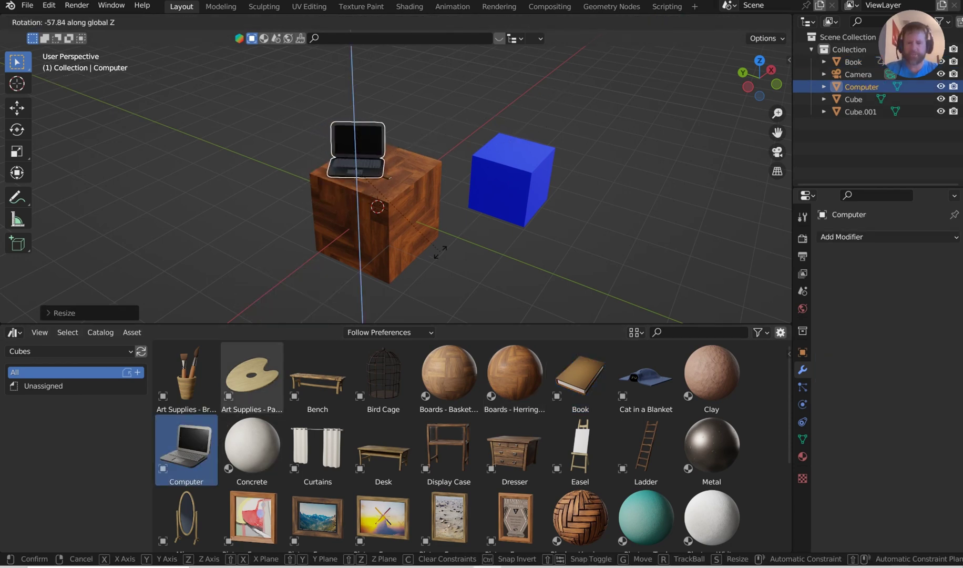
left_click(406, 136)
middle_click_drag(406, 136, 530, 220)
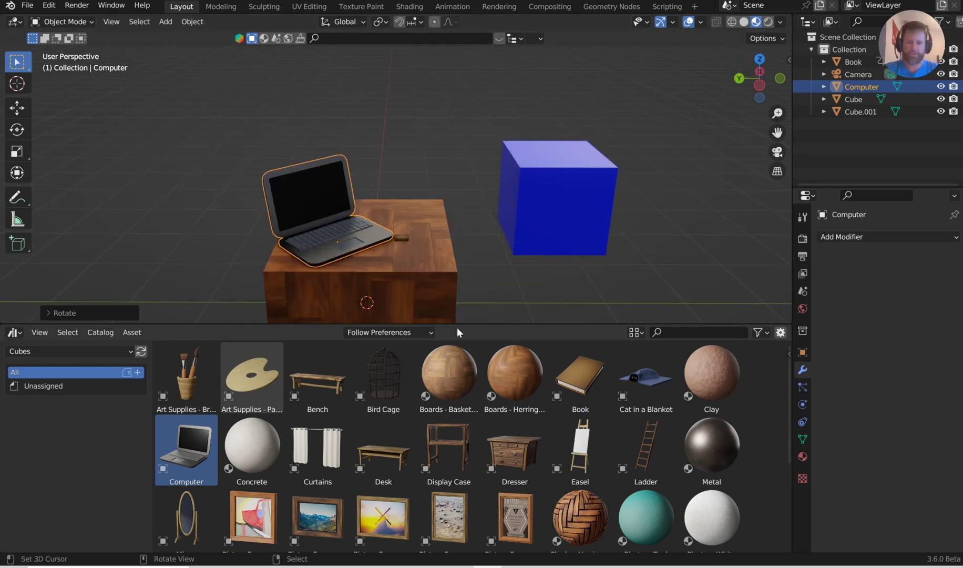
left_click_drag(457, 324, 468, 370)
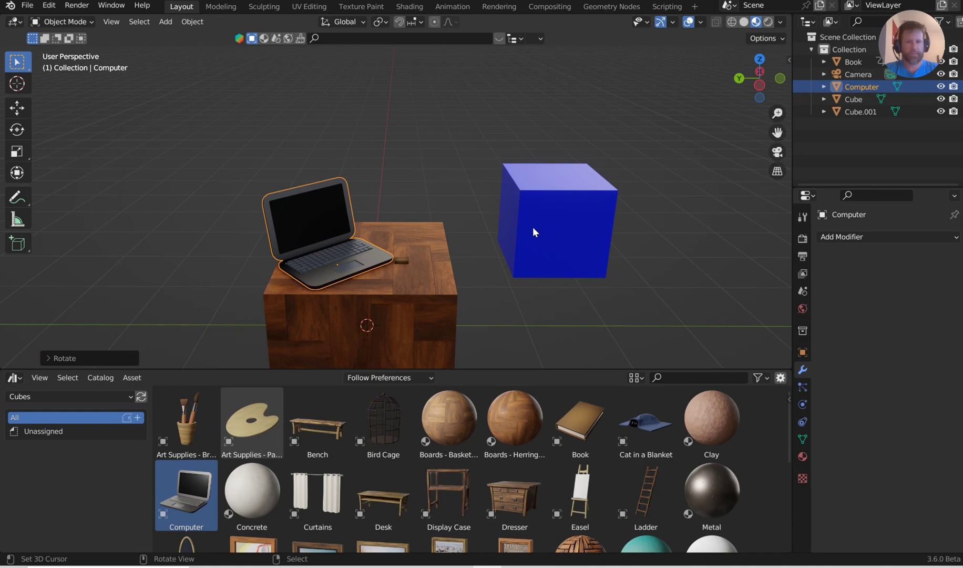